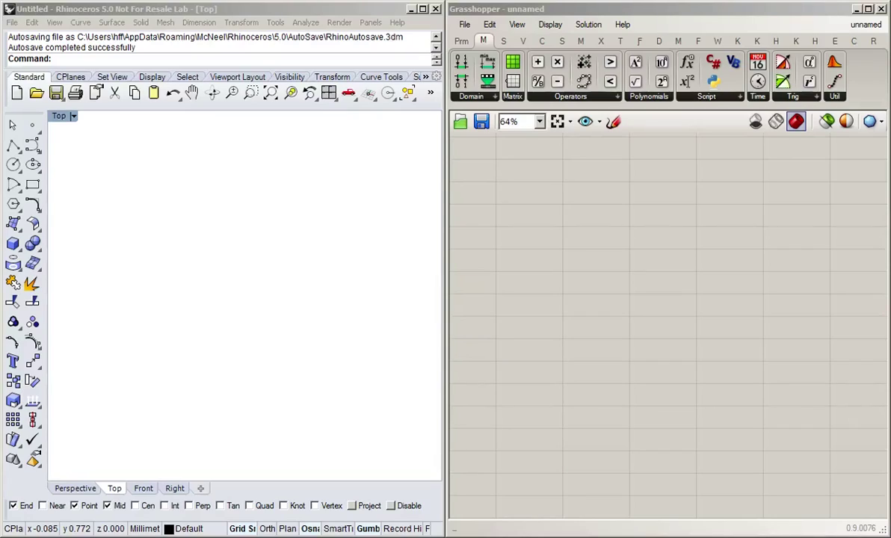
# Place a Range component in the empty Grasshopper canvas
pyautogui.doubleClick(547, 250)
pyautogui.write('rang')
pyautogui.press('Return')
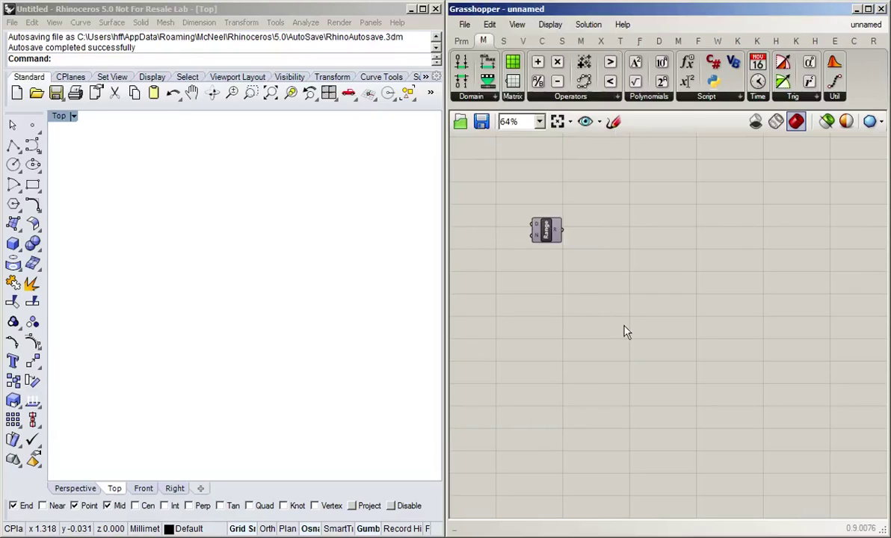
pyautogui.moveTo(542, 231); pyautogui.dragTo(547, 254)
pyautogui.scroll(4, 547, 254)
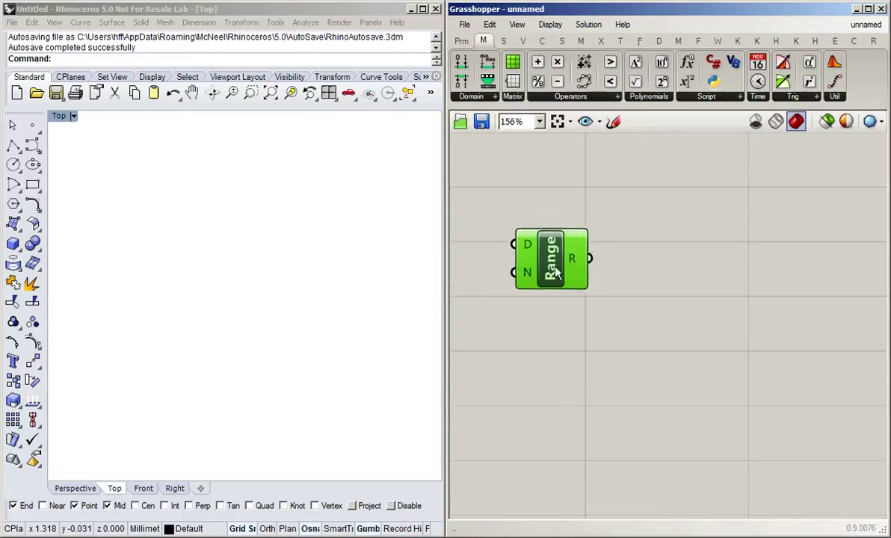
# Add a panel beside the Range component and connect Range's R output to it
pyautogui.click(722, 266)
pyautogui.doubleClick(721, 261)
pyautogui.write('pan')
pyautogui.press('Return')
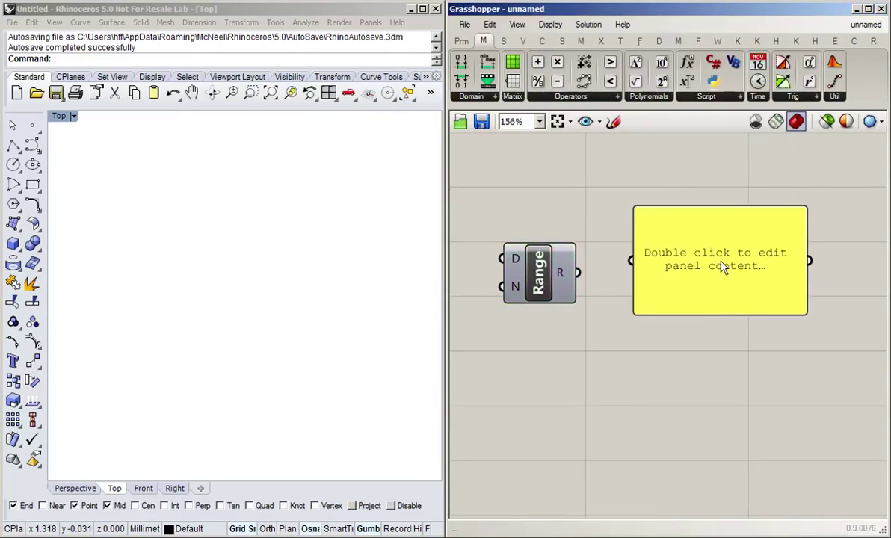
pyautogui.moveTo(580, 274); pyautogui.dragTo(632, 260)
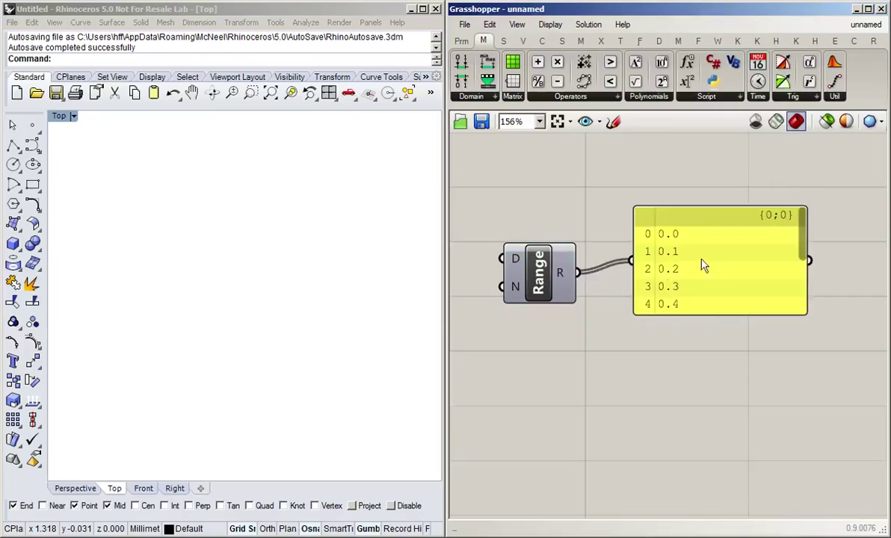
# Move the values panel up and further away from the Range component, leaving free space below it
pyautogui.moveTo(708, 283); pyautogui.dragTo(711, 259)
pyautogui.moveTo(816, 225); pyautogui.dragTo(815, 252)
pyautogui.scroll(3, 815, 252)
pyautogui.click(677, 334)
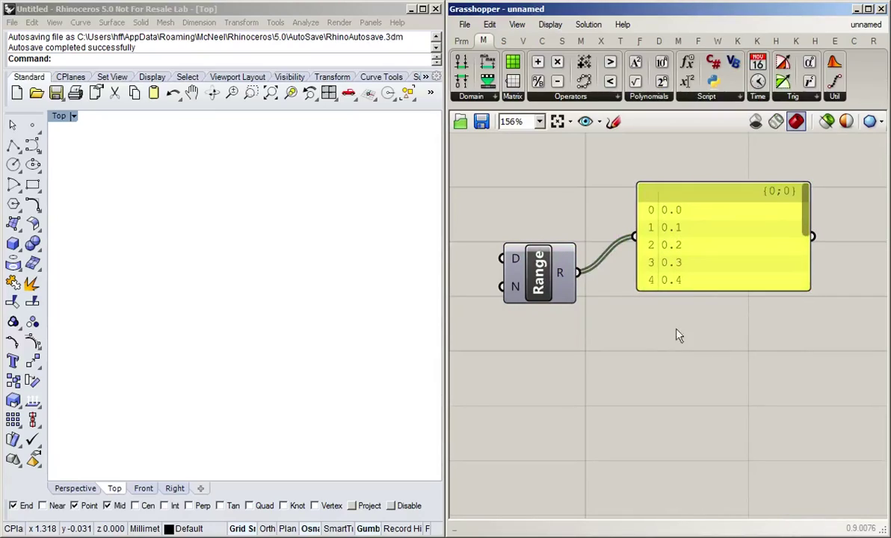
pyautogui.moveTo(710, 241); pyautogui.dragTo(738, 215)
pyautogui.click(652, 356)
# Add a Graph Mapper below the panel and connect Range's R output to its input
pyautogui.doubleClick(679, 394)
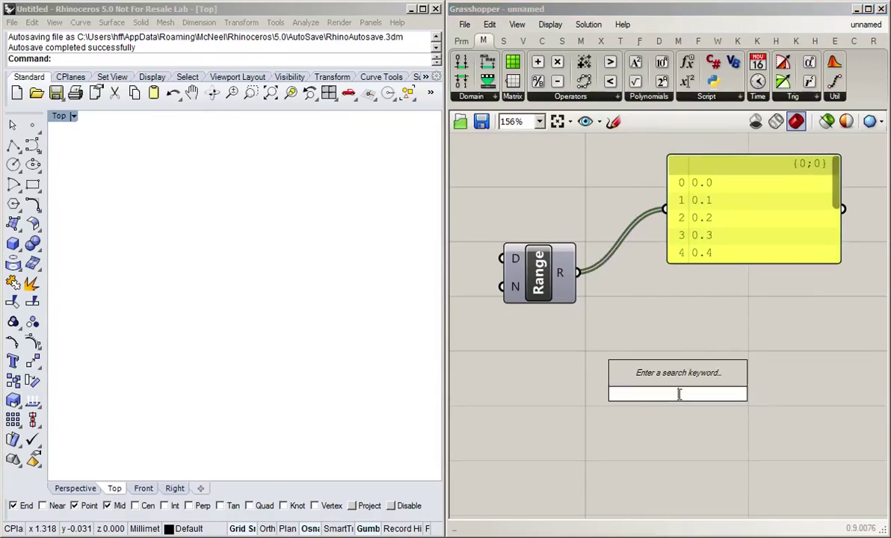
pyautogui.write('gra')
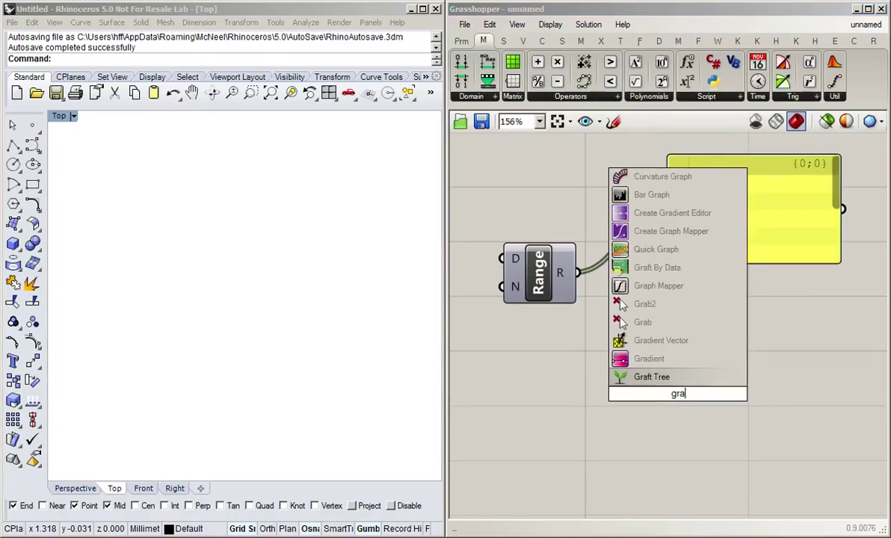
pyautogui.write('ph')
pyautogui.press('Up')
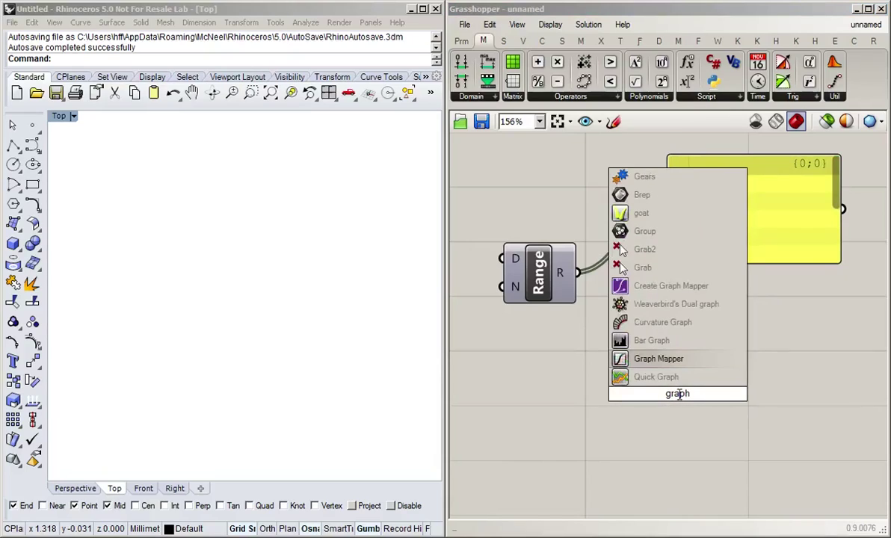
pyautogui.press('Return')
pyautogui.moveTo(579, 274); pyautogui.dragTo(628, 404)
pyautogui.scroll(-3, 781, 370)
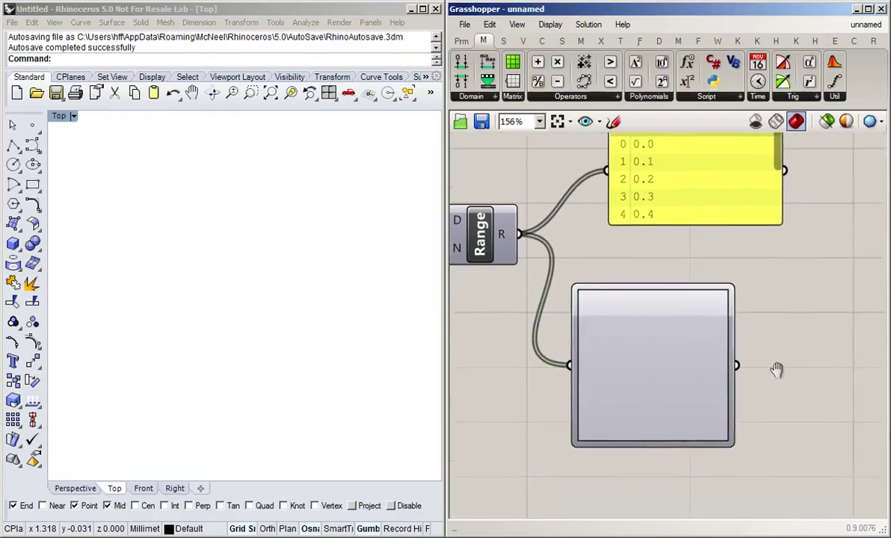
# Set the Graph Mapper's graph type to Gaussian
pyautogui.moveTo(648, 386)
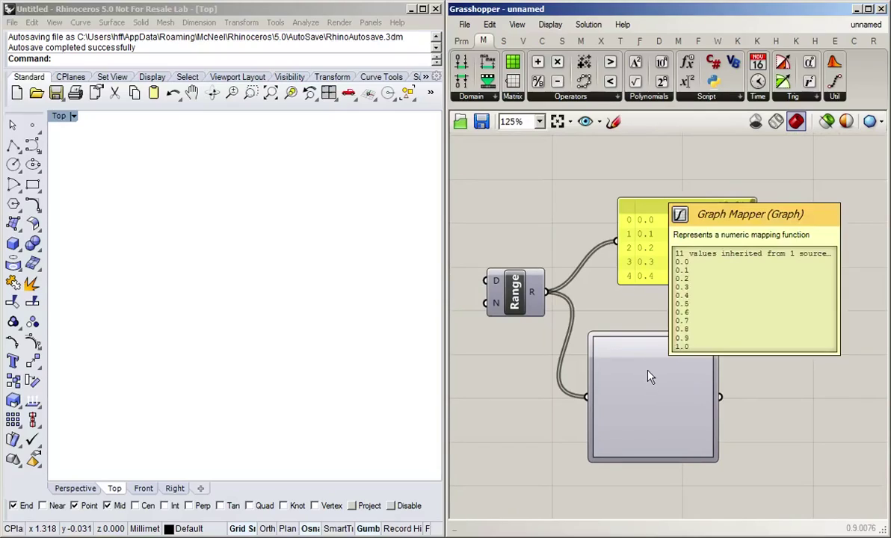
pyautogui.rightClick(645, 369)
pyautogui.moveTo(696, 511)
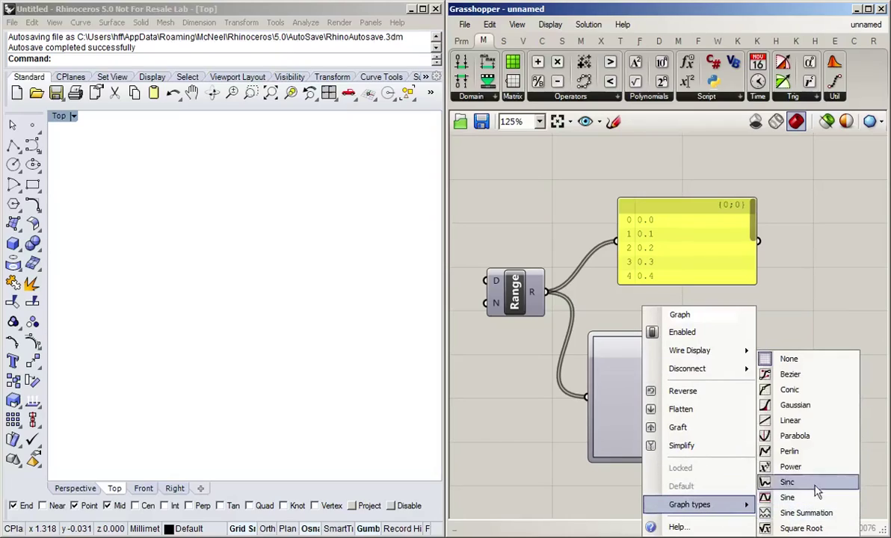
pyautogui.click(817, 406)
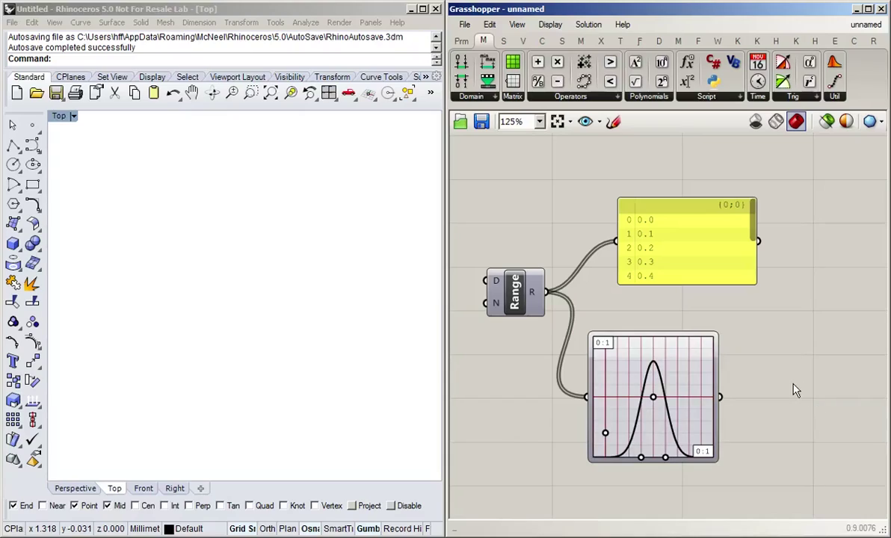
# Set the Graph Mapper's graph type to Parabola and shift the mapper slightly so it sits under the panel
pyautogui.rightClick(692, 380)
pyautogui.moveTo(718, 505)
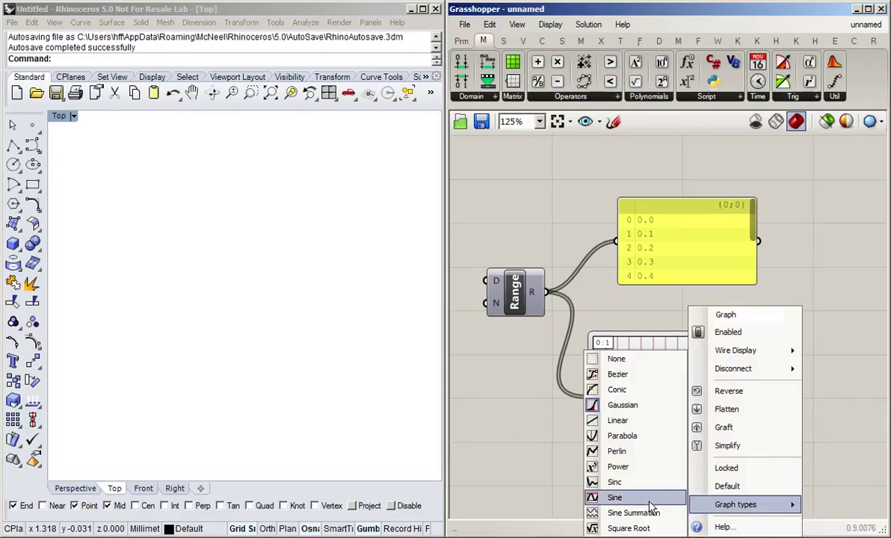
pyautogui.click(636, 437)
pyautogui.moveTo(663, 379); pyautogui.dragTo(689, 386)
pyautogui.click(767, 443)
pyautogui.moveTo(767, 458); pyautogui.dragTo(780, 416, button='right')
pyautogui.scroll(1, 781, 416)
pyautogui.moveTo(803, 325); pyautogui.dragTo(798, 344, button='right')
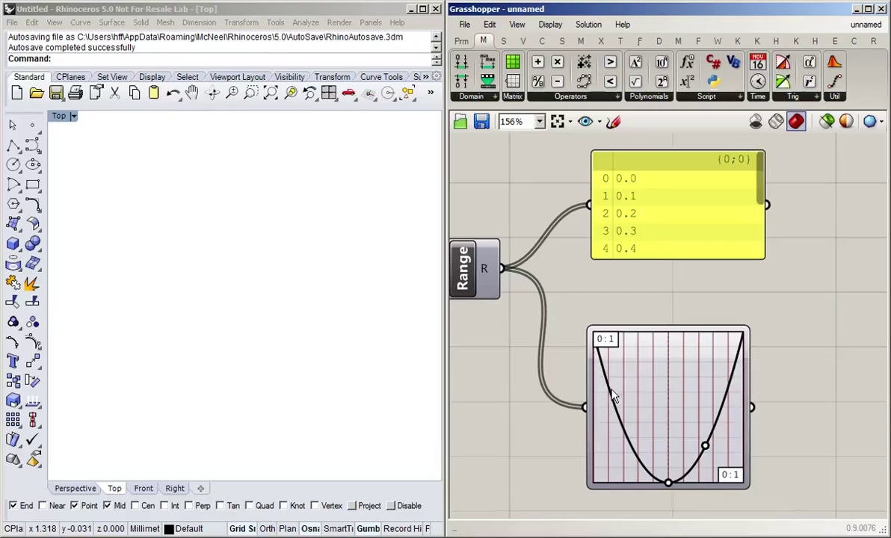
# Add a second panel beside the Graph Mapper and connect the mapper's output to it
pyautogui.doubleClick(789, 417)
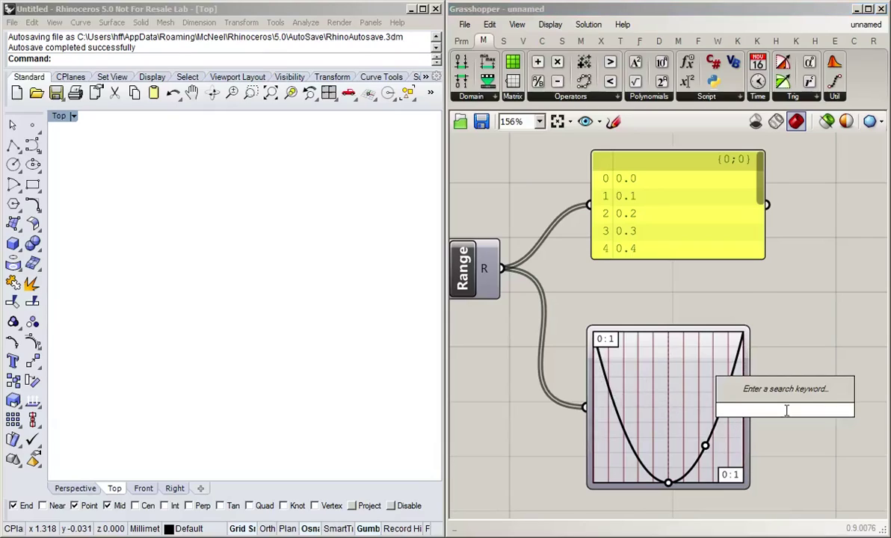
pyautogui.write('pan')
pyautogui.press('Return')
pyautogui.scroll(-1, 788, 415)
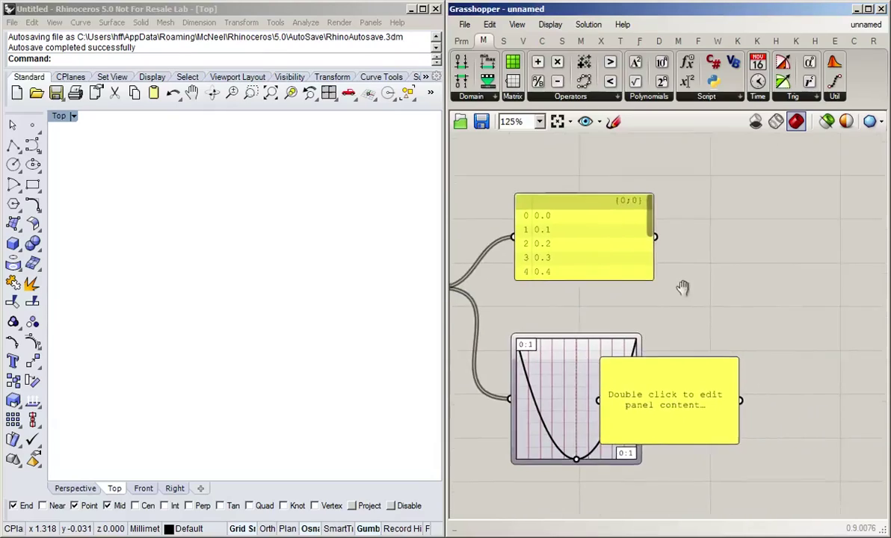
pyautogui.moveTo(683, 288); pyautogui.dragTo(659, 283, button='right')
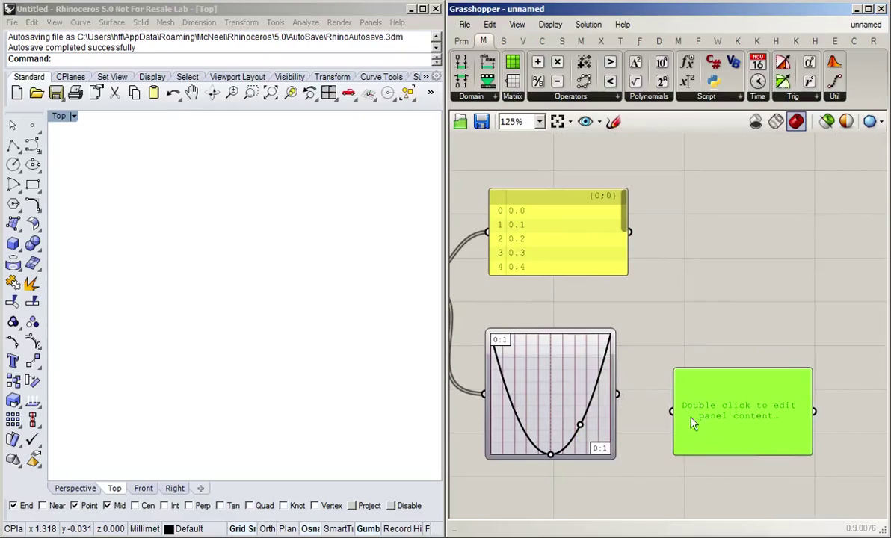
pyautogui.moveTo(618, 394); pyautogui.dragTo(673, 411)
# Lengthen the panel connected to the Graph Mapper so more of its values fit
pyautogui.moveTo(777, 455); pyautogui.dragTo(776, 514)
pyautogui.click(633, 348)
pyautogui.moveTo(554, 454); pyautogui.dragTo(570, 399, button='right')
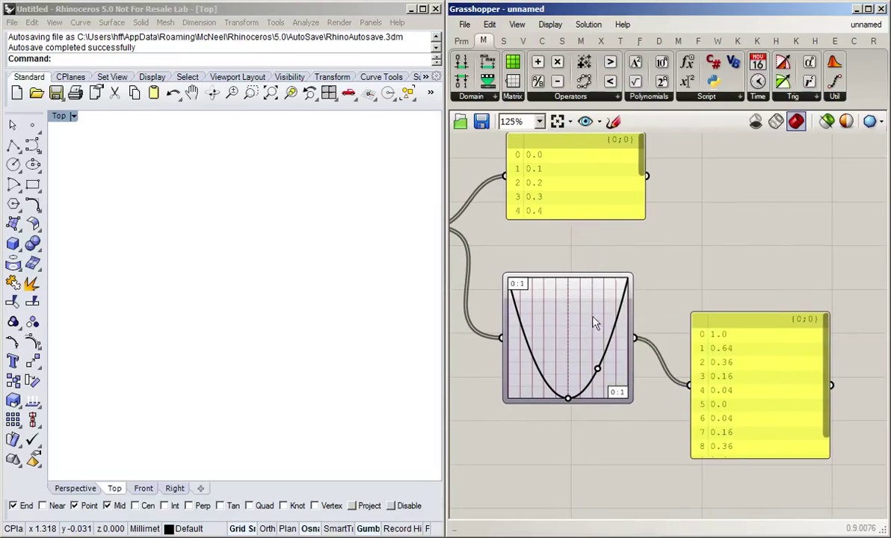
# Lengthen the Range values panel to fit its whole list and move it clear above the Graph Mapper
pyautogui.moveTo(603, 214); pyautogui.dragTo(605, 314)
pyautogui.moveTo(586, 236); pyautogui.dragTo(582, 170)
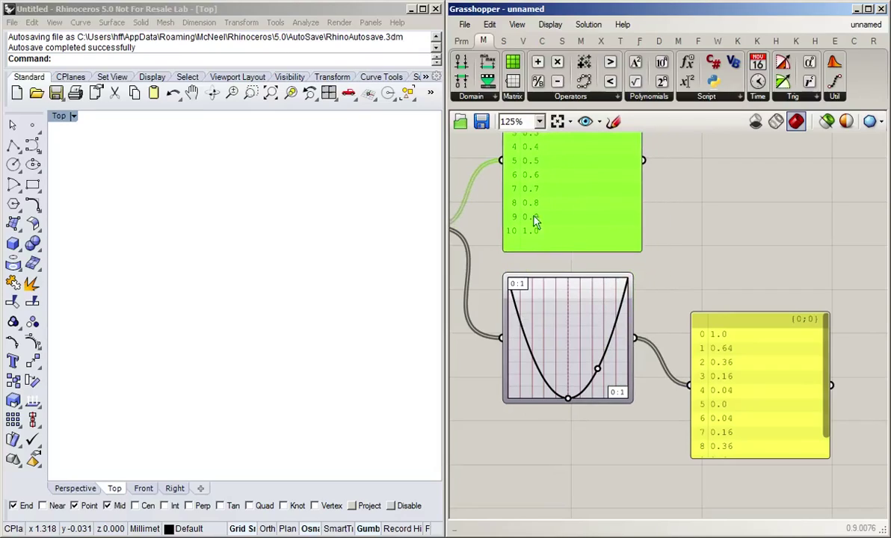
pyautogui.moveTo(686, 315); pyautogui.dragTo(683, 369, button='right')
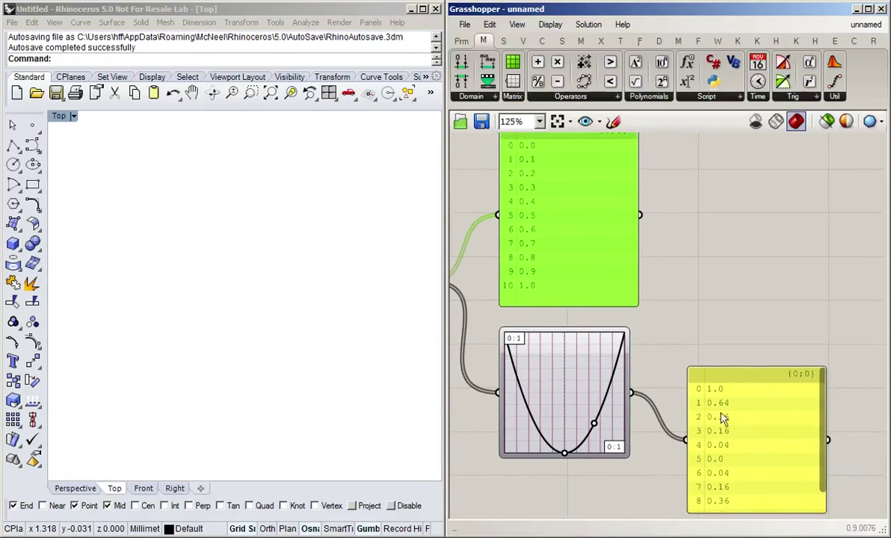
# Extend the Graph Mapper's output panel to fit its full list and reposition it beside and slightly below the mapper
pyautogui.moveTo(724, 419); pyautogui.dragTo(732, 364)
pyautogui.moveTo(740, 459); pyautogui.dragTo(740, 517)
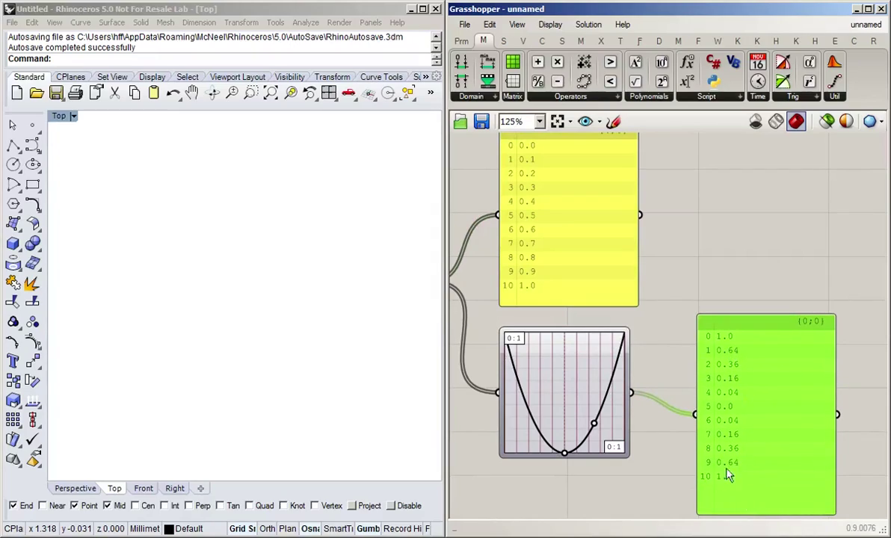
pyautogui.hotkey('ctrl', 'z')
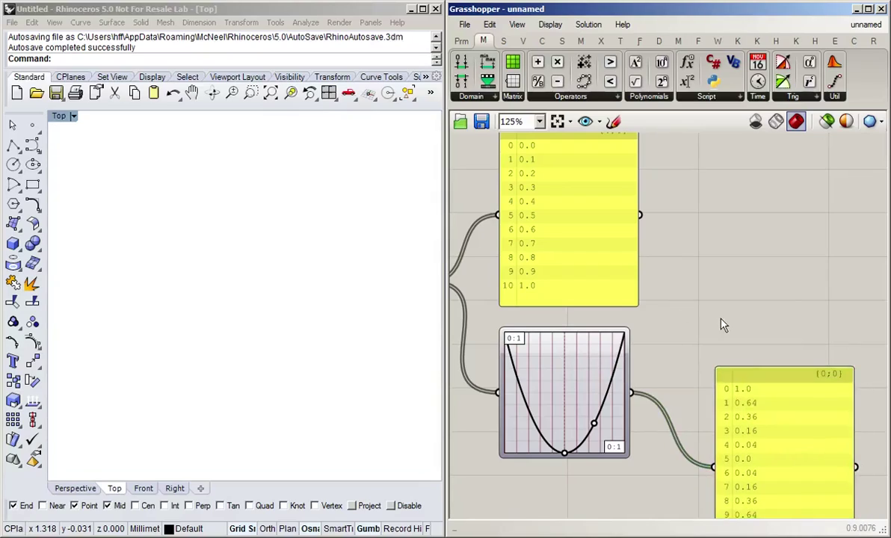
# Add a Construct Point component above the Graph Mapper's output panel
pyautogui.doubleClick(723, 324)
pyautogui.write('con')
pyautogui.write('st poin')
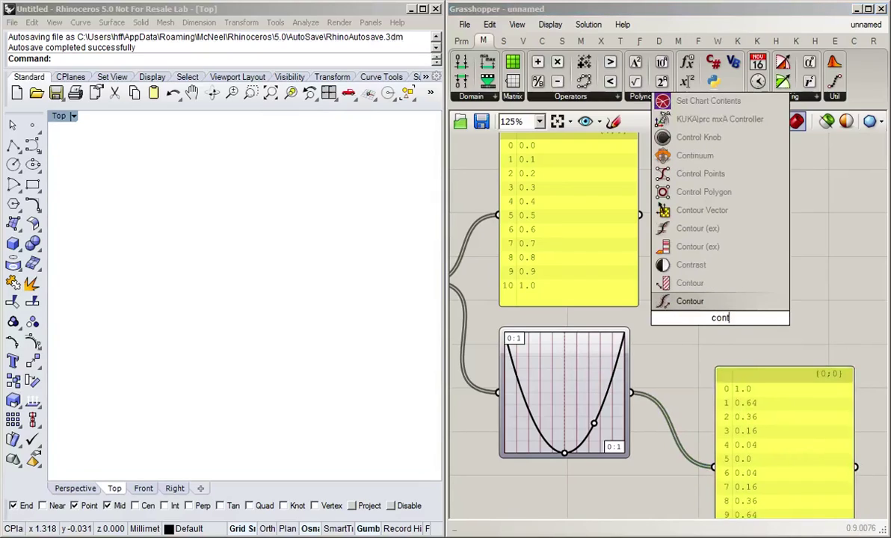
pyautogui.press('Return')
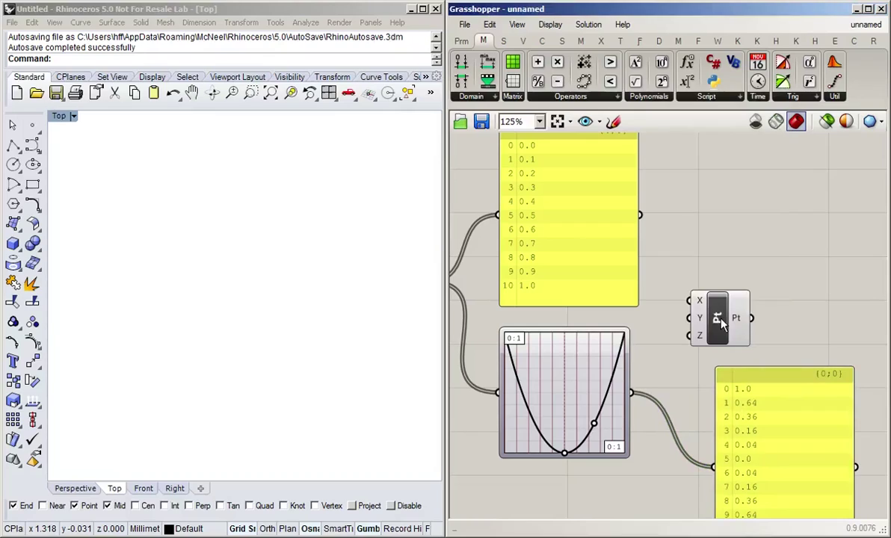
# Connect Range's R output to the point component's X input and the Graph Mapper's output to its Y input
pyautogui.moveTo(668, 263); pyautogui.dragTo(760, 215, button='right')
pyautogui.moveTo(524, 234); pyautogui.dragTo(783, 252)
pyautogui.moveTo(817, 425); pyautogui.dragTo(724, 405, button='right')
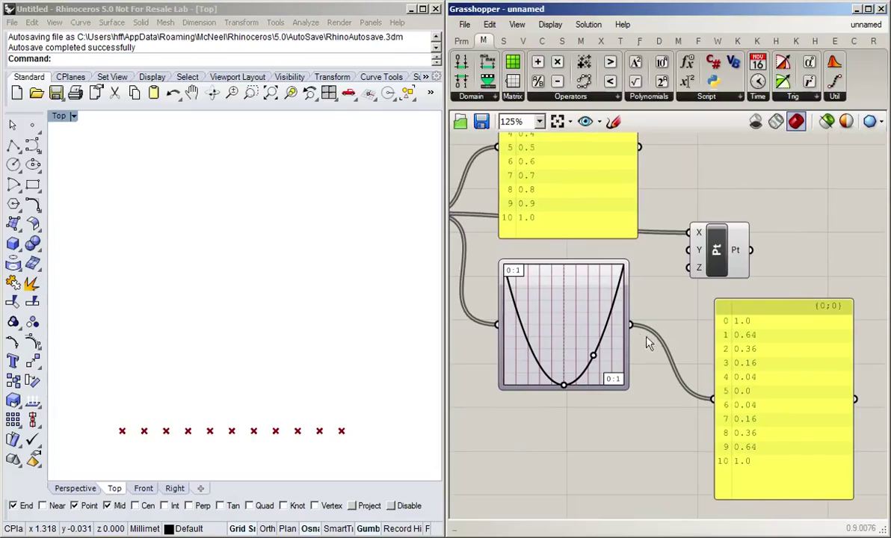
pyautogui.moveTo(630, 325); pyautogui.dragTo(689, 250)
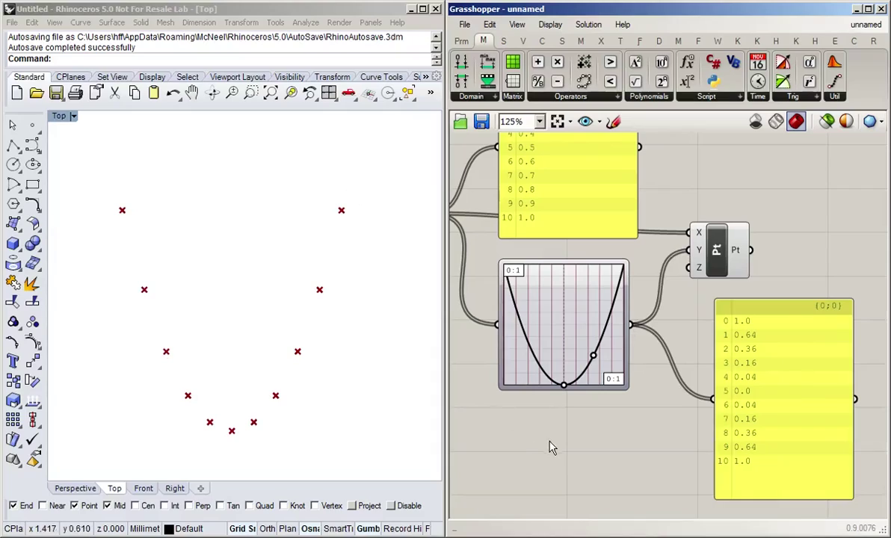
# Review the parabola's domains in the Graph Editor, and reshape the curve by moving its slope point and vertex
pyautogui.doubleClick(567, 331)
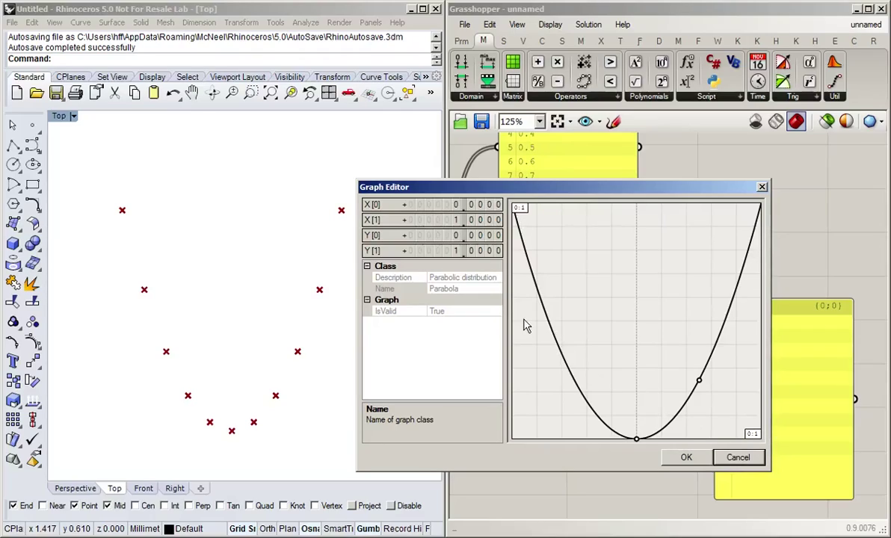
pyautogui.click(685, 457)
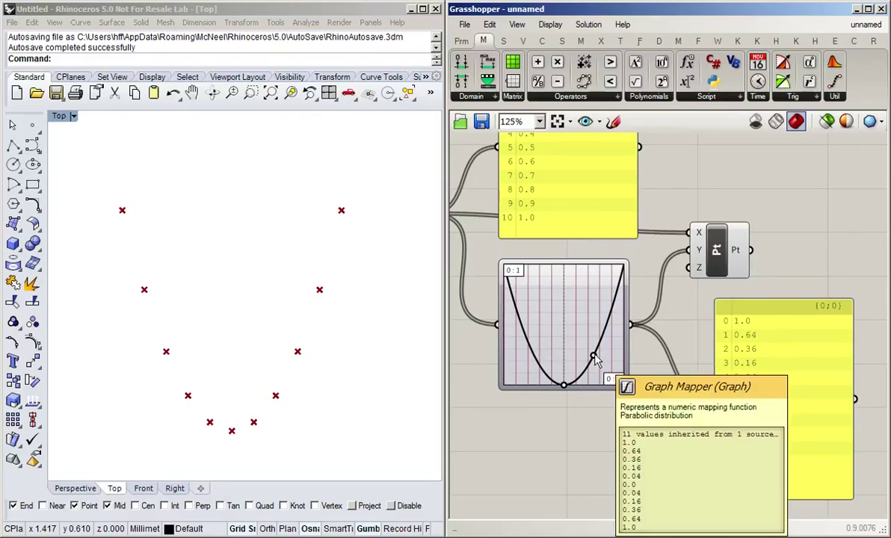
pyautogui.moveTo(593, 356); pyautogui.dragTo(608, 341)
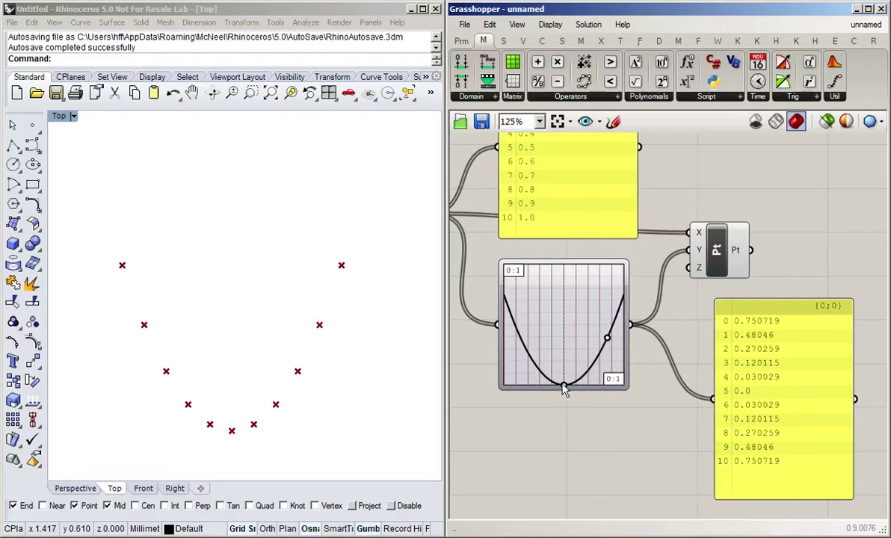
pyautogui.moveTo(564, 385); pyautogui.dragTo(540, 366)
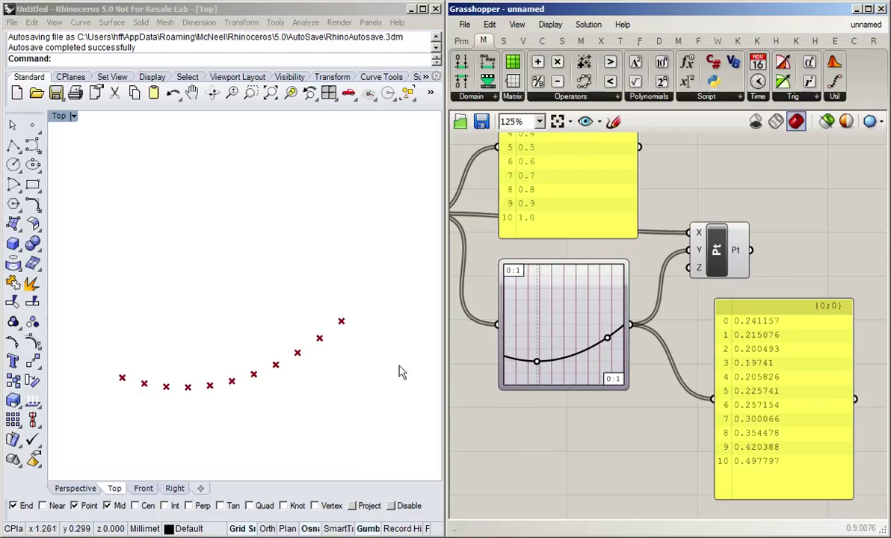
# Change the Graph Mapper's graph type to Bezier and move its two handles to form an S-shaped curve
pyautogui.rightClick(571, 297)
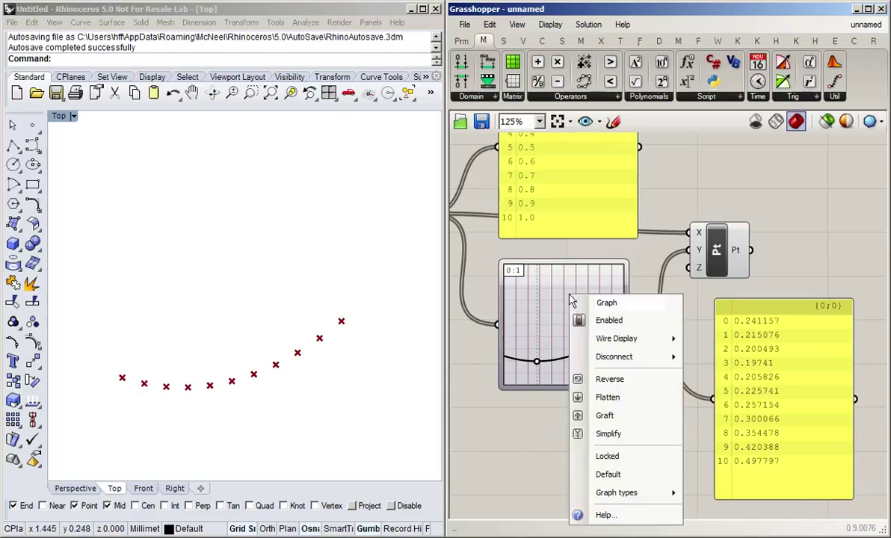
pyautogui.moveTo(630, 495)
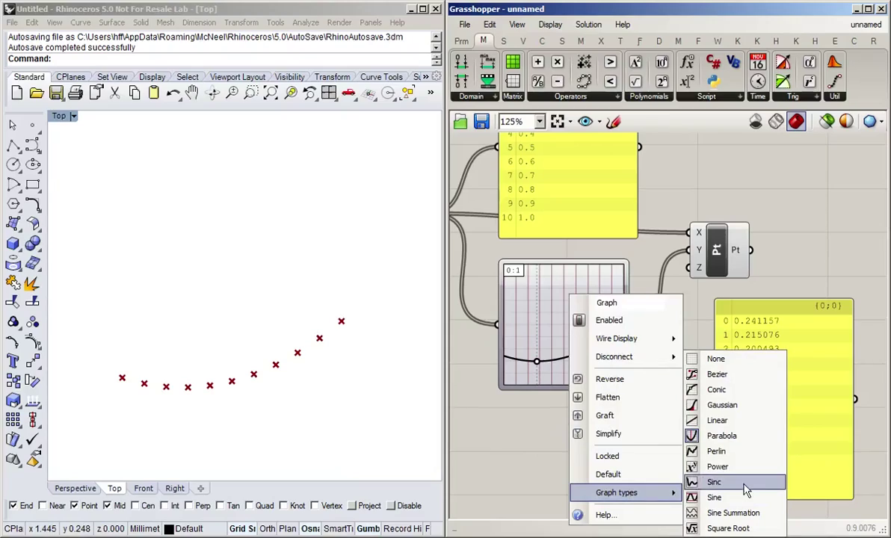
pyautogui.click(746, 382)
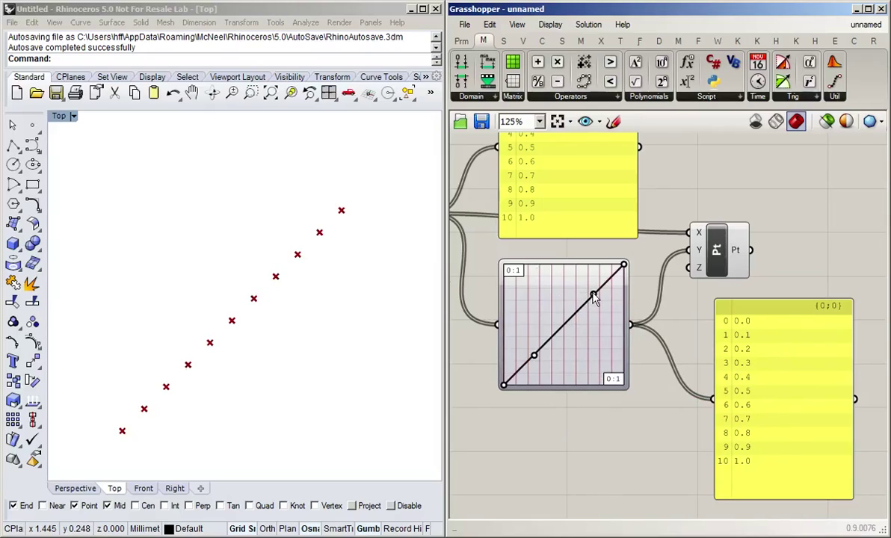
pyautogui.moveTo(593, 294); pyautogui.dragTo(567, 281)
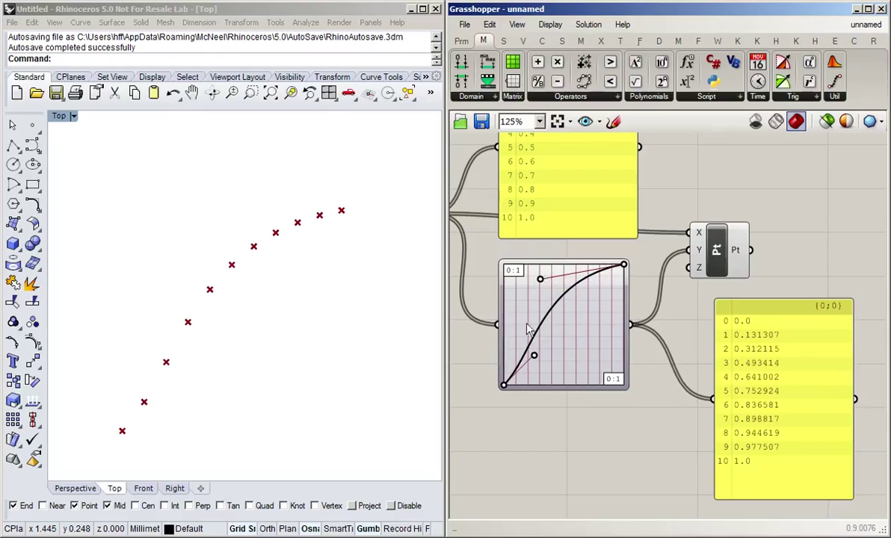
pyautogui.moveTo(534, 356); pyautogui.dragTo(602, 368)
pyautogui.scroll(-1, 604, 370)
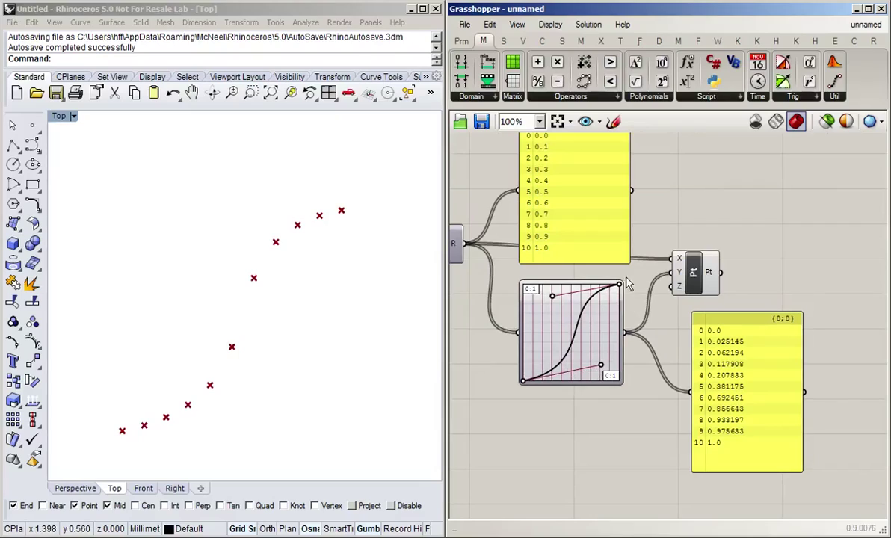
# Lower the Bezier curve's end point, and move the Graph Mapper down and the Range values panel up to open space between them
pyautogui.moveTo(618, 285); pyautogui.dragTo(619, 320)
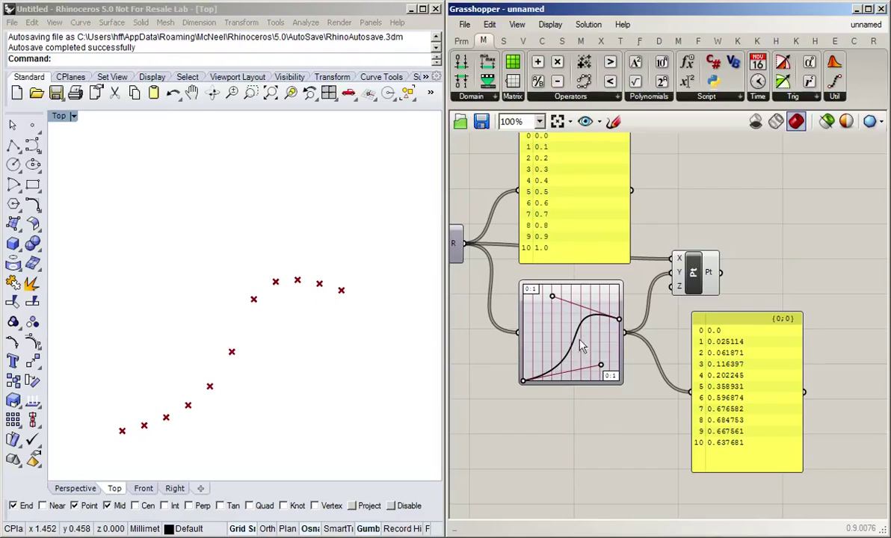
pyautogui.moveTo(564, 333); pyautogui.dragTo(554, 419)
pyautogui.click(565, 313)
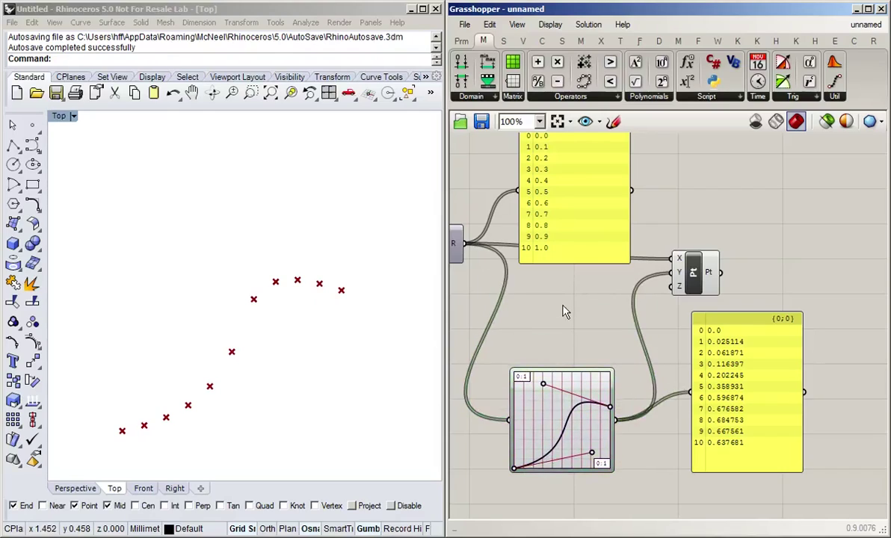
pyautogui.moveTo(564, 232); pyautogui.dragTo(564, 162)
pyautogui.moveTo(561, 319); pyautogui.dragTo(618, 312, button='right')
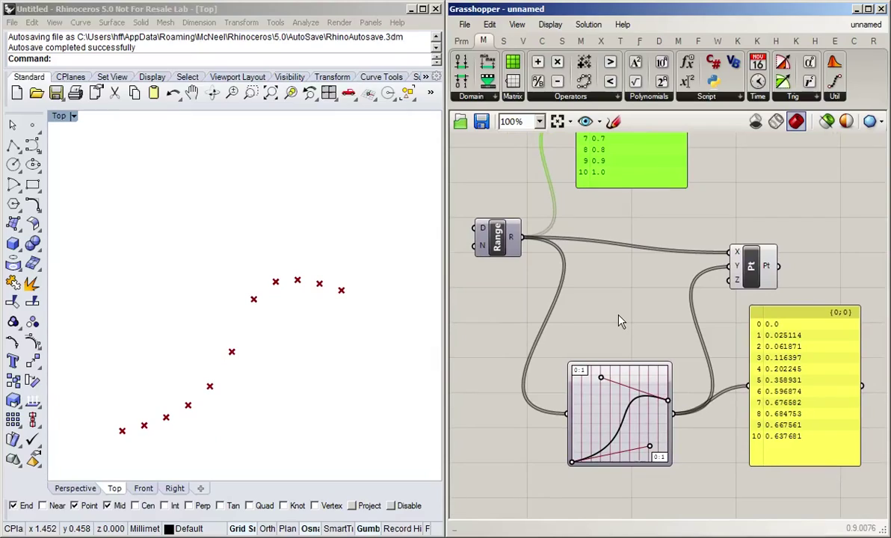
pyautogui.click(622, 324)
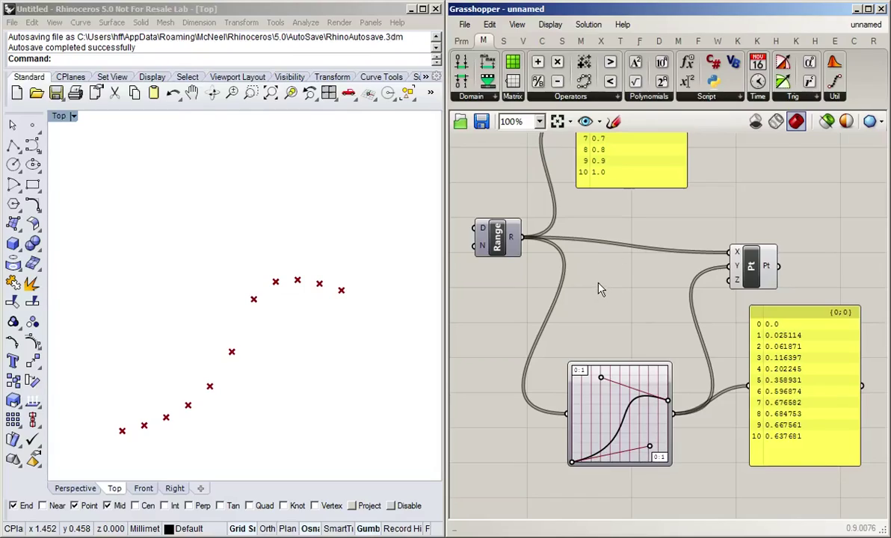
# Add an Expression component between the Range panel and the Graph Mapper, and move Construct Point farther away to make room
pyautogui.doubleClick(632, 289)
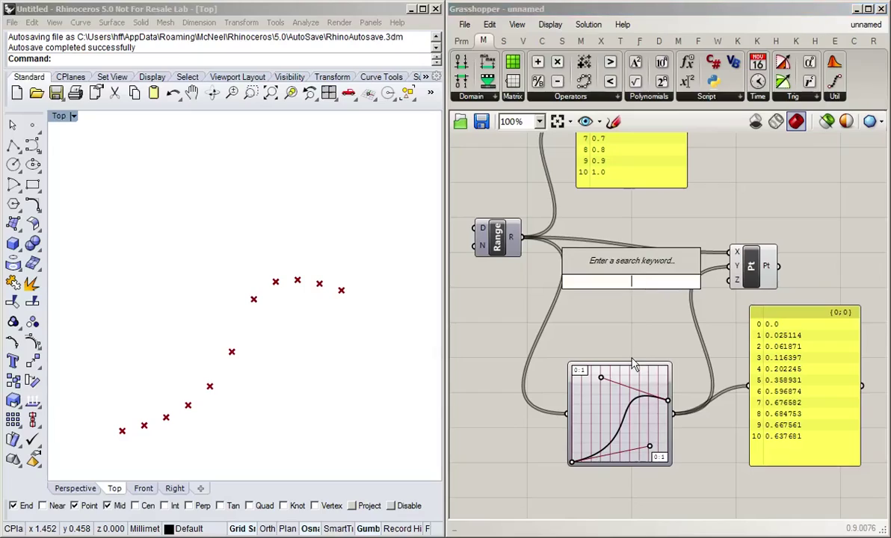
pyautogui.write('expr')
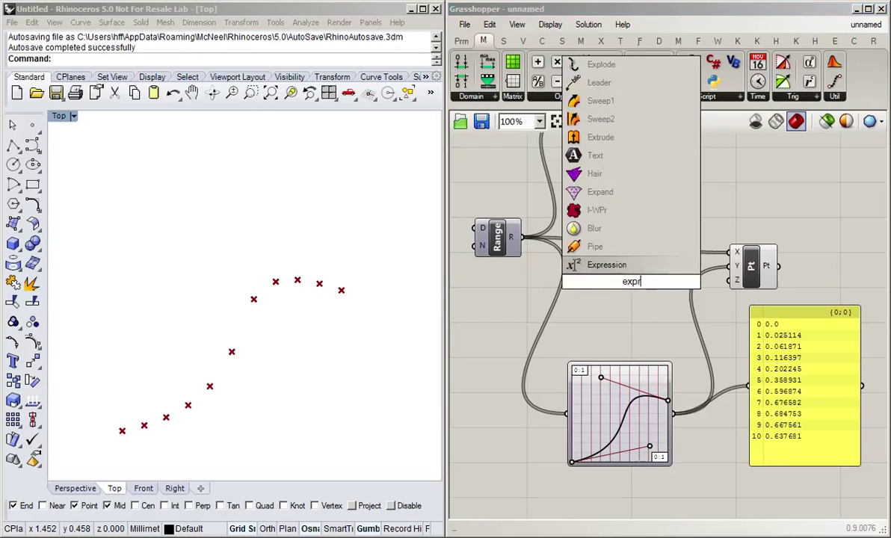
pyautogui.press('Return')
pyautogui.rightClick(643, 322)
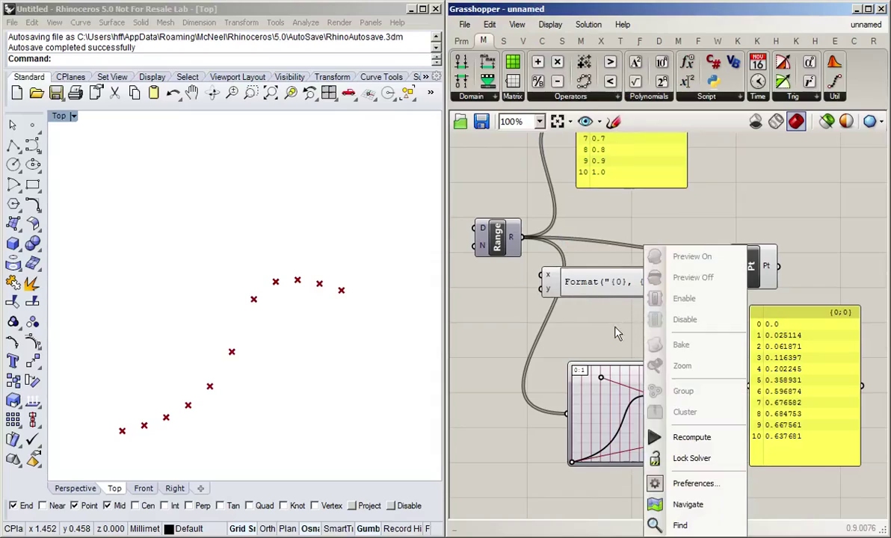
pyautogui.click(757, 278)
pyautogui.moveTo(757, 279); pyautogui.dragTo(837, 264)
pyautogui.click(585, 279)
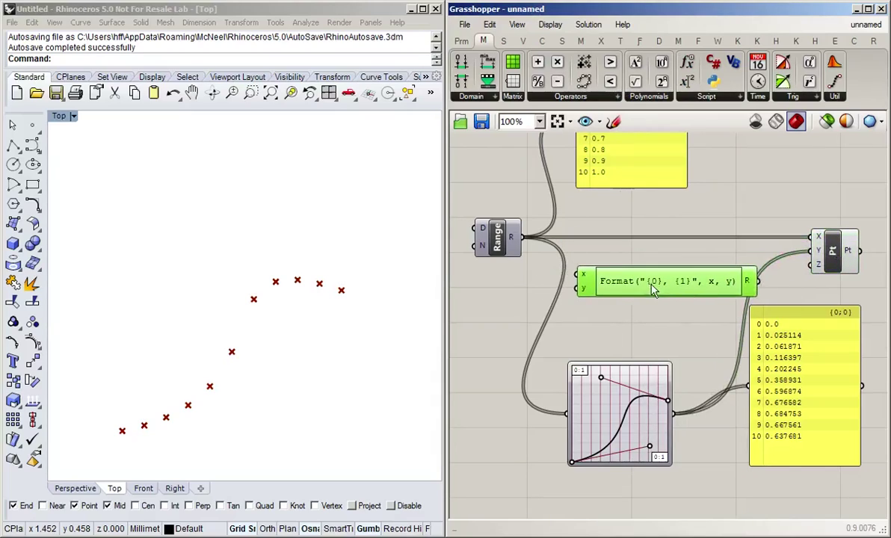
# Add a z input to the Expression component, and remove both z and y so only the x input remains
pyautogui.scroll(4, 591, 296)
pyautogui.scroll(1, 594, 296)
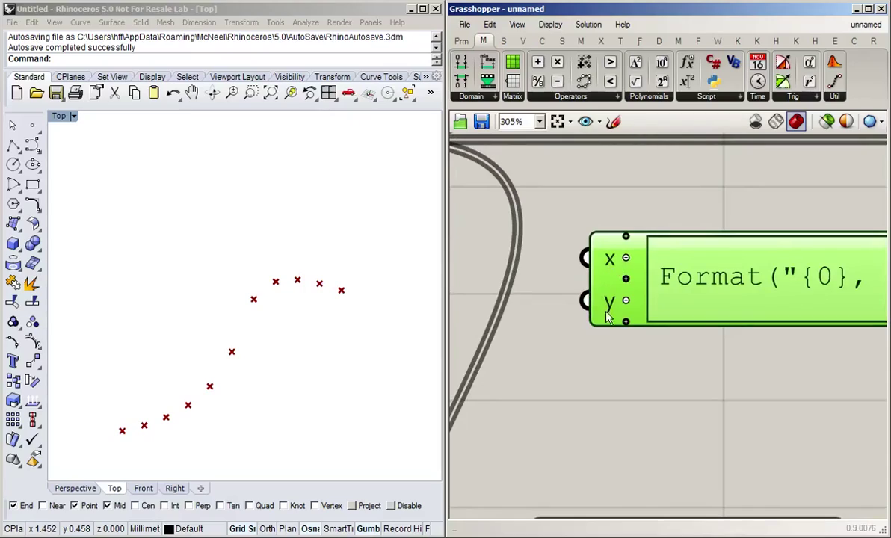
pyautogui.scroll(2, 627, 328)
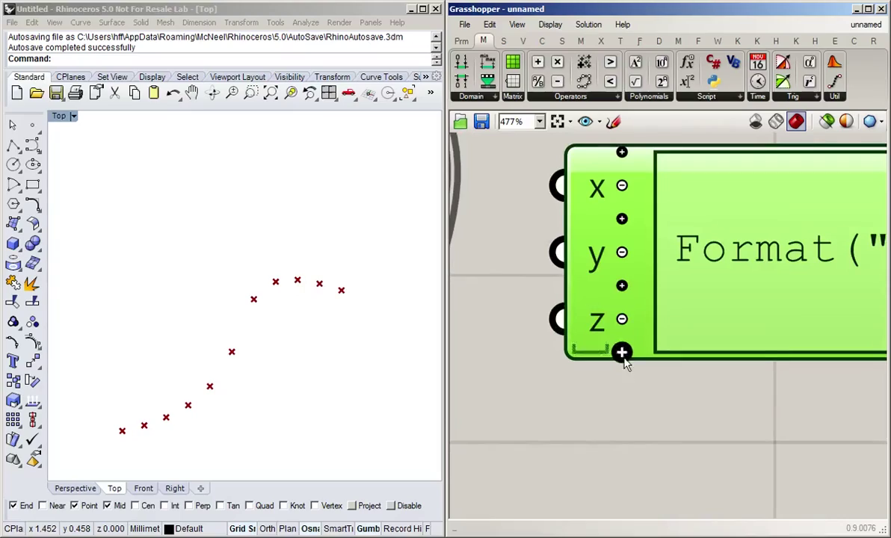
pyautogui.click(621, 320)
pyautogui.click(627, 372)
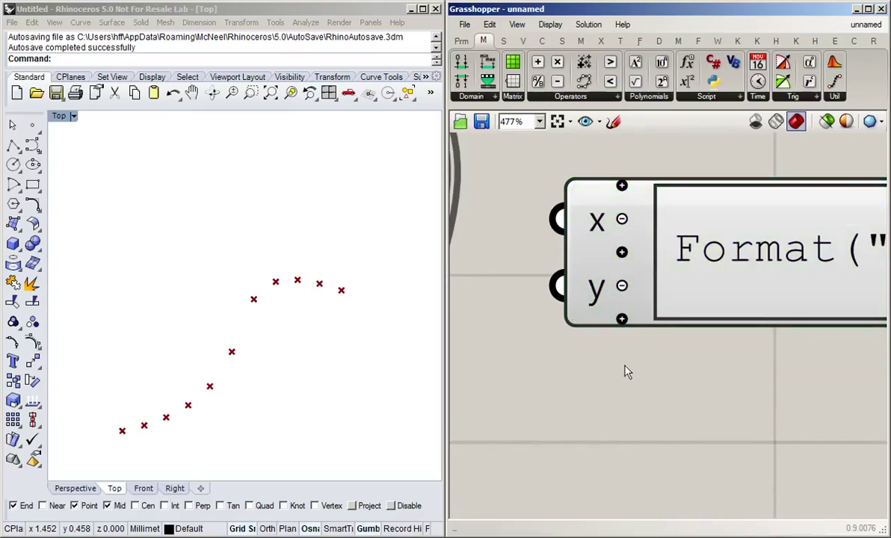
pyautogui.click(621, 286)
# Connect Range's R output to the Expression component's x input
pyautogui.scroll(-6, 609, 343)
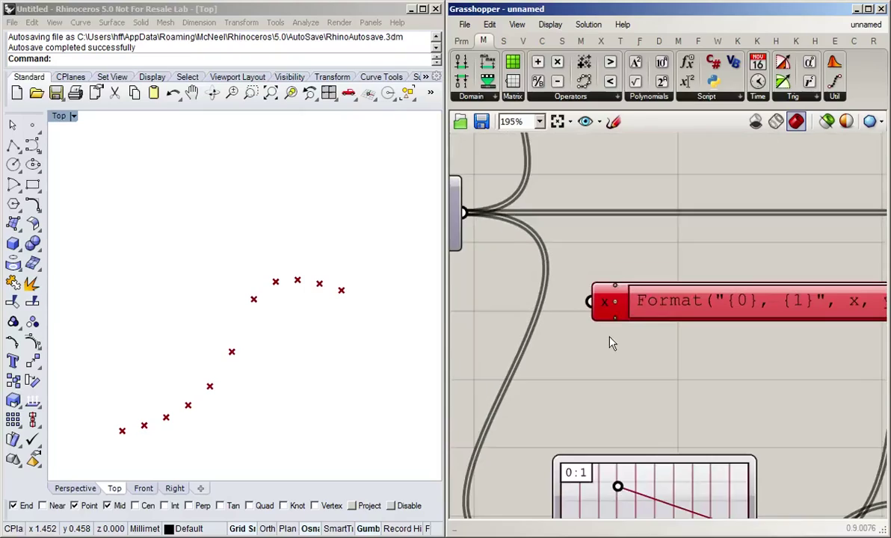
pyautogui.moveTo(634, 388); pyautogui.dragTo(645, 387, button='right')
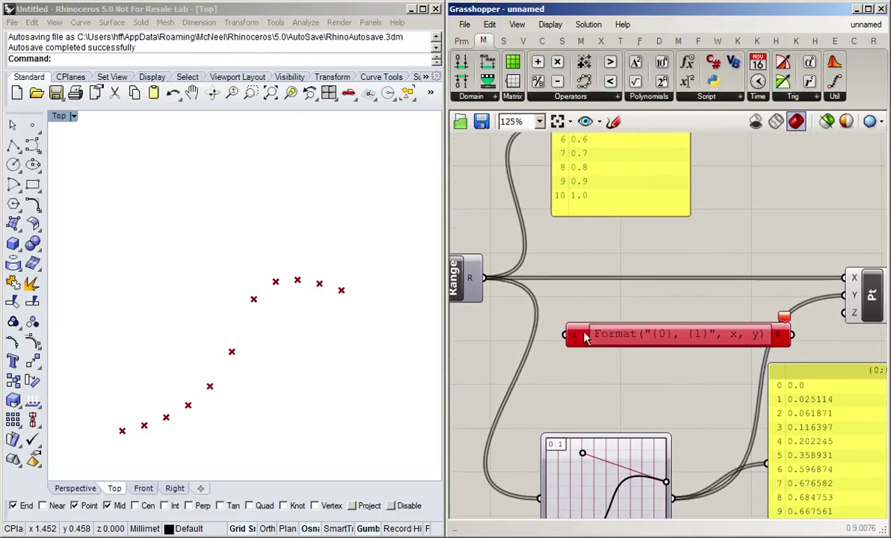
pyautogui.moveTo(485, 279); pyautogui.dragTo(564, 334)
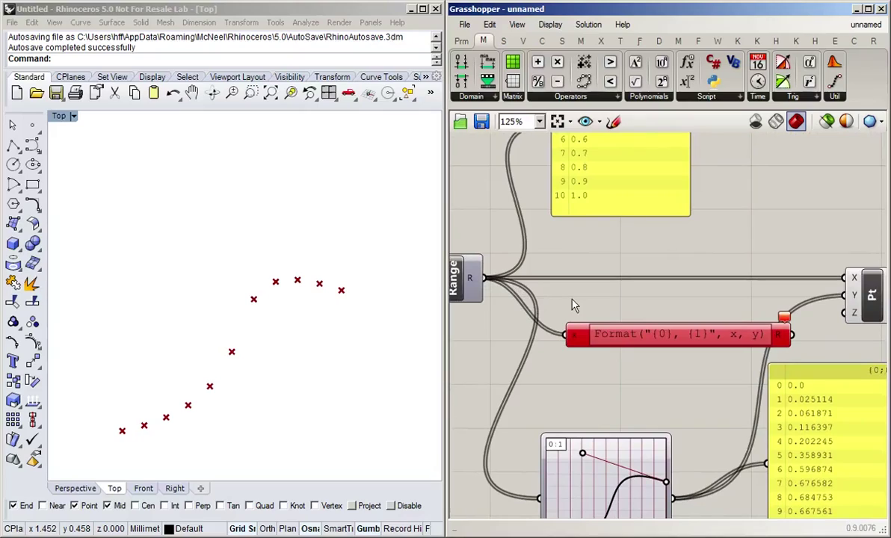
# Replace the component's default Format expression with x² in the Expression Designer and accept it
pyautogui.moveTo(620, 383); pyautogui.dragTo(615, 382, button='right')
pyautogui.scroll(-1, 616, 382)
pyautogui.doubleClick(575, 307)
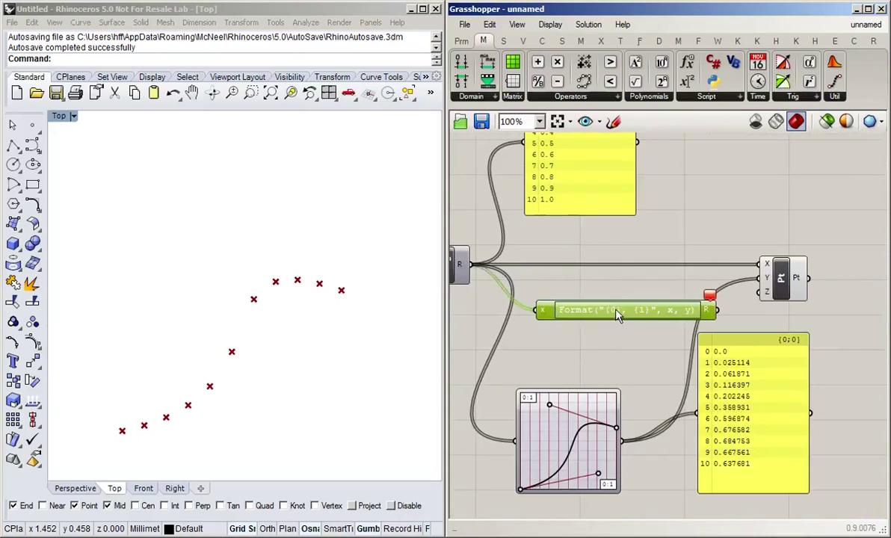
pyautogui.moveTo(608, 318); pyautogui.dragTo(408, 325)
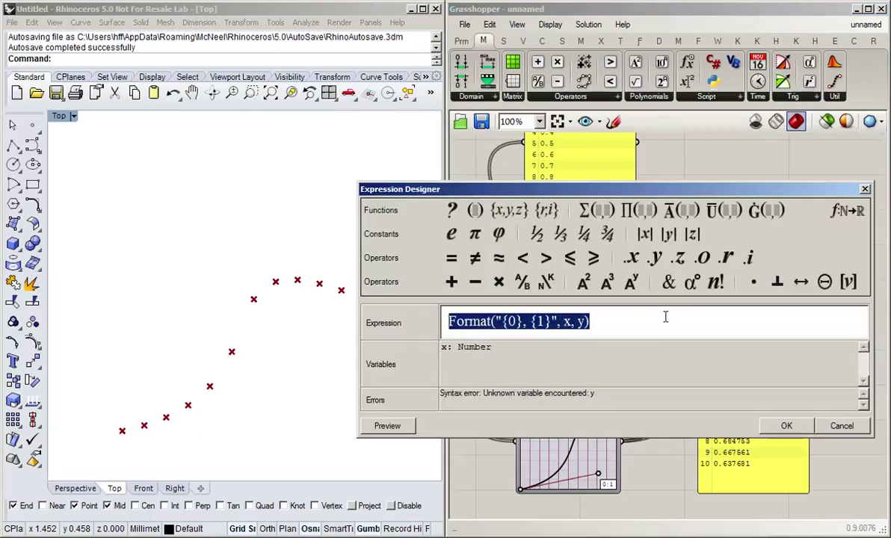
pyautogui.write('z')
pyautogui.press('BackSpace')
pyautogui.write('x')
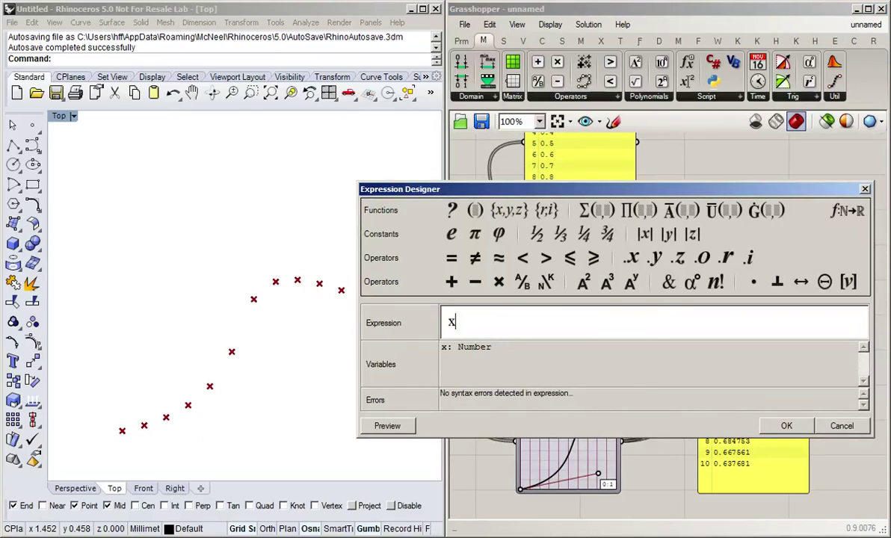
pyautogui.click(586, 283)
pyautogui.click(782, 428)
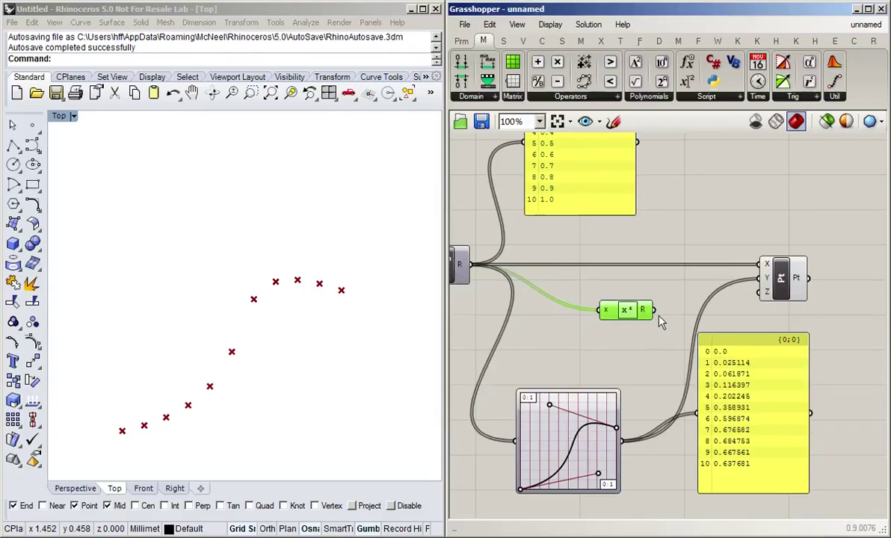
# Connect the x² expression's R output to Construct Point's Y input in place of the Graph Mapper, and inspect the component
pyautogui.moveTo(655, 310); pyautogui.dragTo(763, 278)
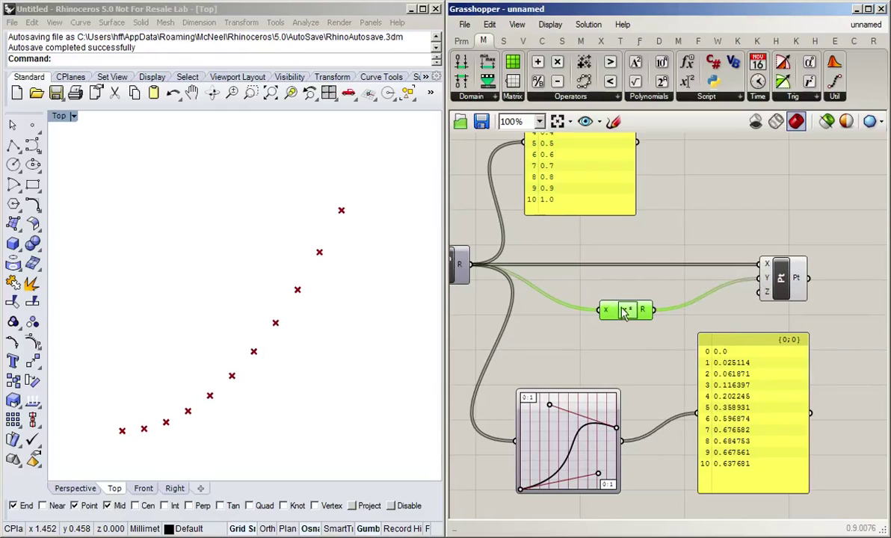
pyautogui.scroll(4, 629, 306)
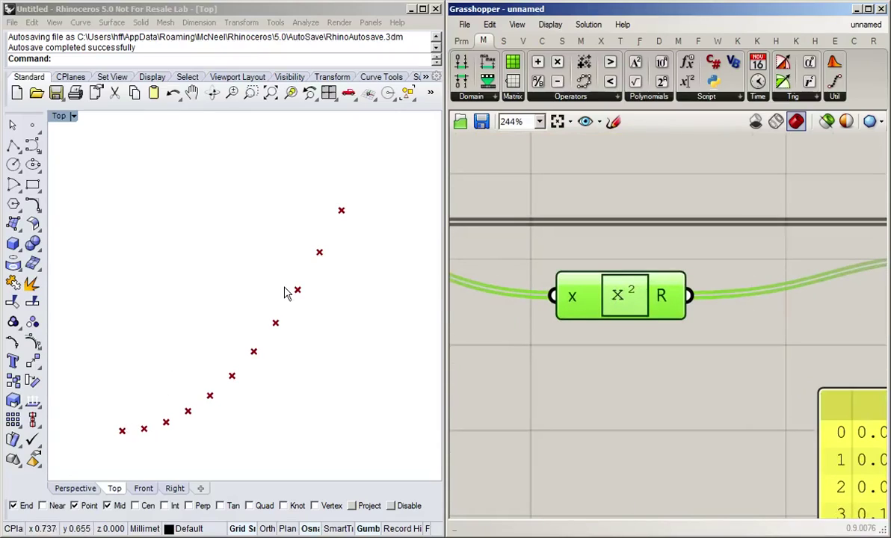
pyautogui.click(586, 398)
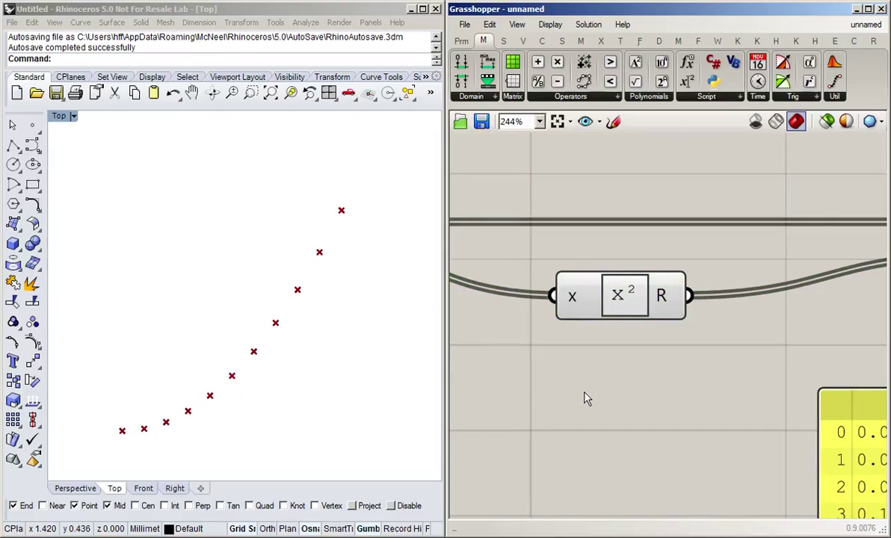
pyautogui.scroll(-5, 586, 399)
pyautogui.moveTo(619, 385); pyautogui.dragTo(642, 335, button='right')
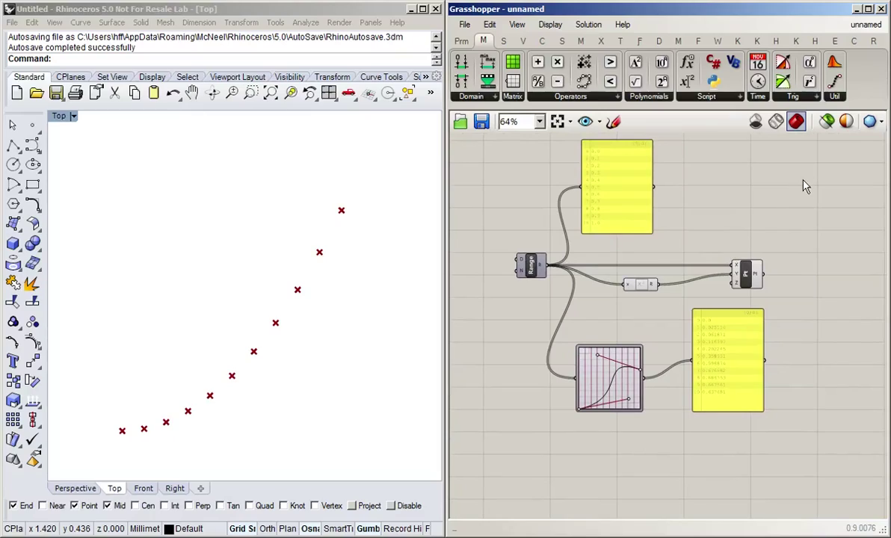
# Delete both panels, the Graph Mapper, the expression and the point component, keeping only Range, and shift Range slightly down
pyautogui.moveTo(802, 139); pyautogui.dragTo(596, 448)
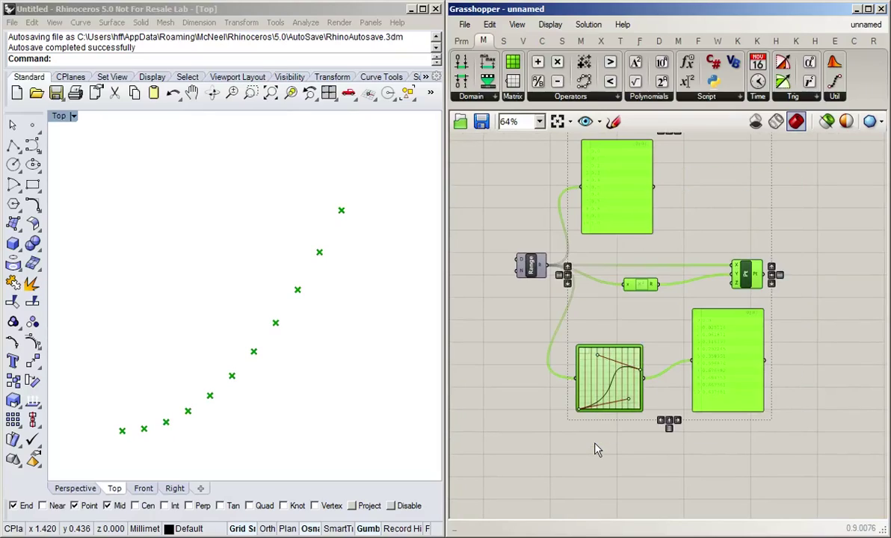
pyautogui.press('Delete')
pyautogui.moveTo(527, 277); pyautogui.dragTo(529, 299)
pyautogui.click(557, 284)
# Add a Panel beside the Range component and connect Range's R output to it
pyautogui.scroll(3, 557, 284)
pyautogui.doubleClick(624, 306)
pyautogui.write('pan')
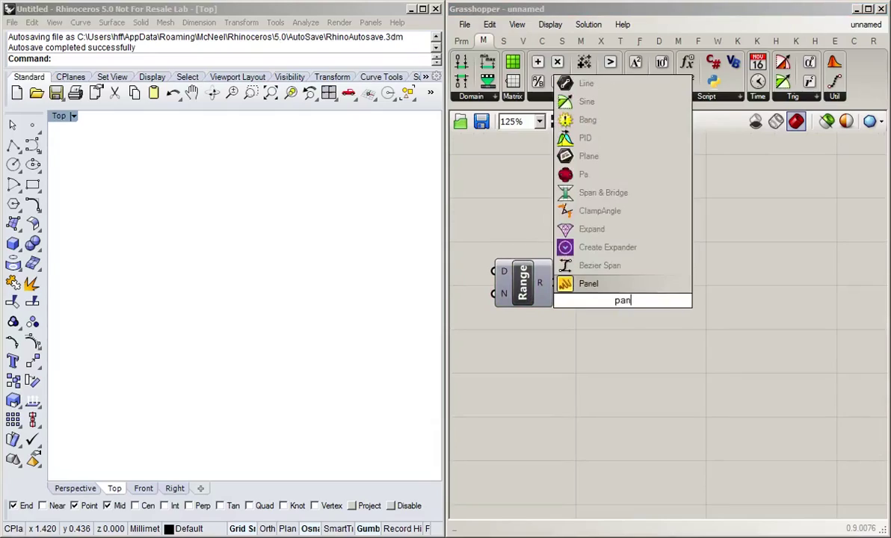
pyautogui.press('Return')
pyautogui.moveTo(625, 308); pyautogui.dragTo(665, 259)
pyautogui.moveTo(555, 283); pyautogui.dragTo(677, 353)
# Rearrange the canvas so the panel sits higher and Range lower, leaving free space beneath the panel
pyautogui.moveTo(716, 305); pyautogui.dragTo(766, 252)
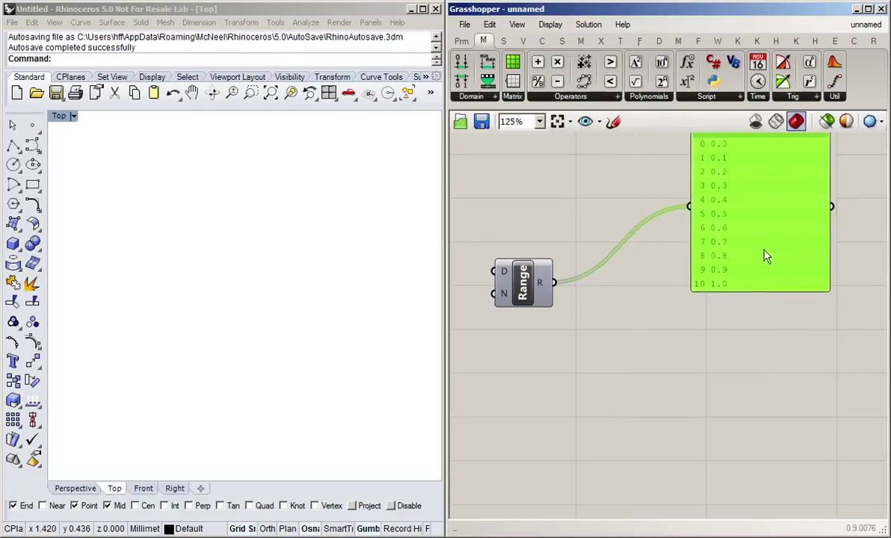
pyautogui.click(607, 350)
pyautogui.moveTo(529, 292); pyautogui.dragTo(519, 329)
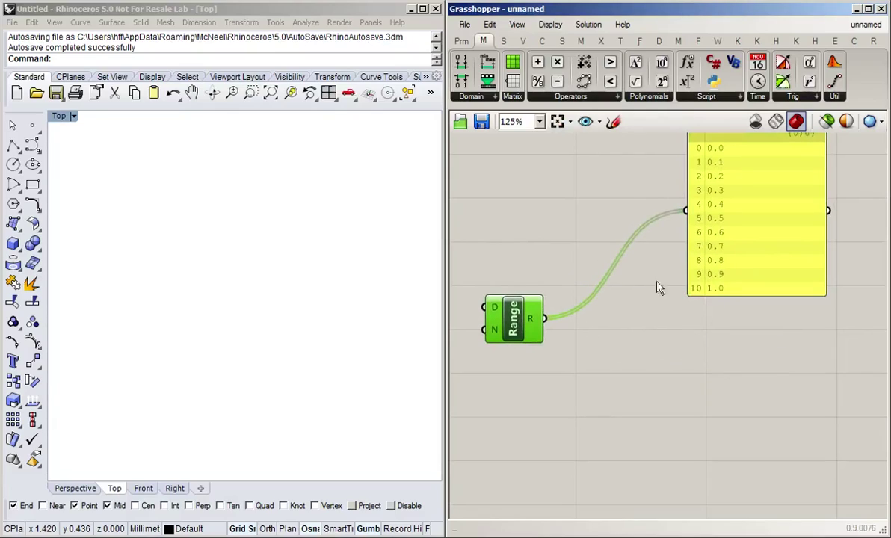
pyautogui.moveTo(736, 240); pyautogui.dragTo(683, 246)
pyautogui.click(640, 356)
pyautogui.moveTo(527, 333); pyautogui.dragTo(523, 346)
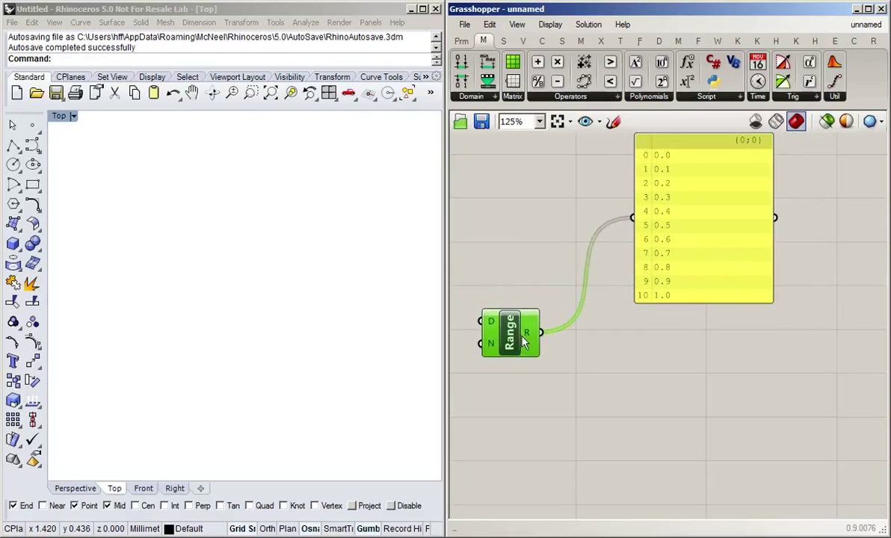
pyautogui.click(572, 366)
# Add a Construct Point component below the panel, and connect Range's R output to both its X and Y inputs
pyautogui.doubleClick(615, 388)
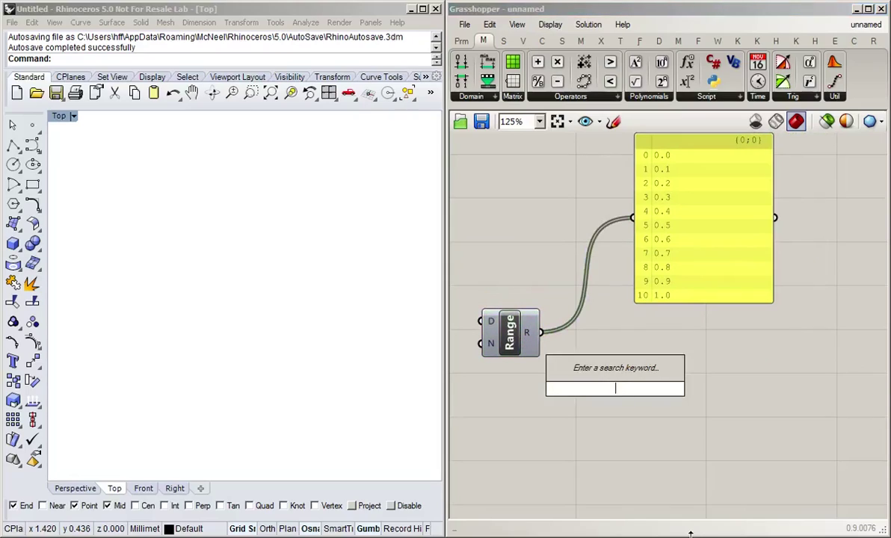
pyautogui.write('const')
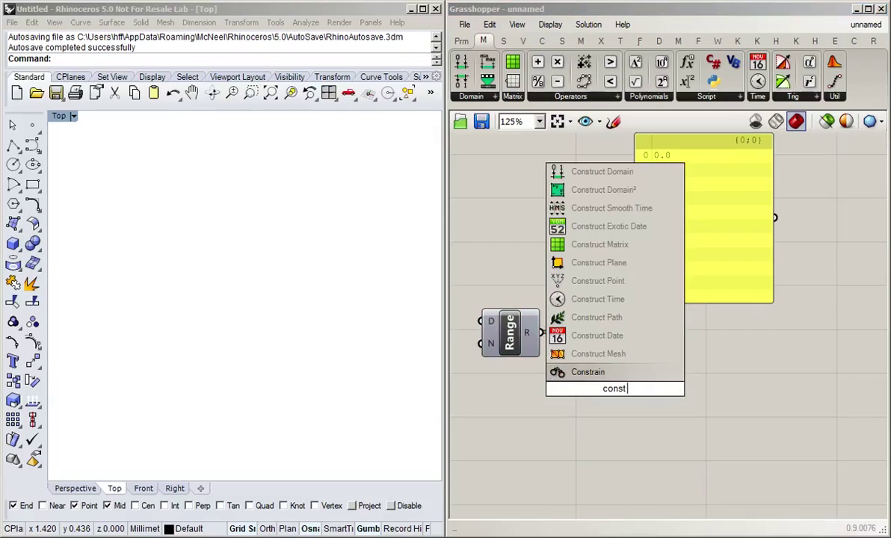
pyautogui.write(' point')
pyautogui.press('Return')
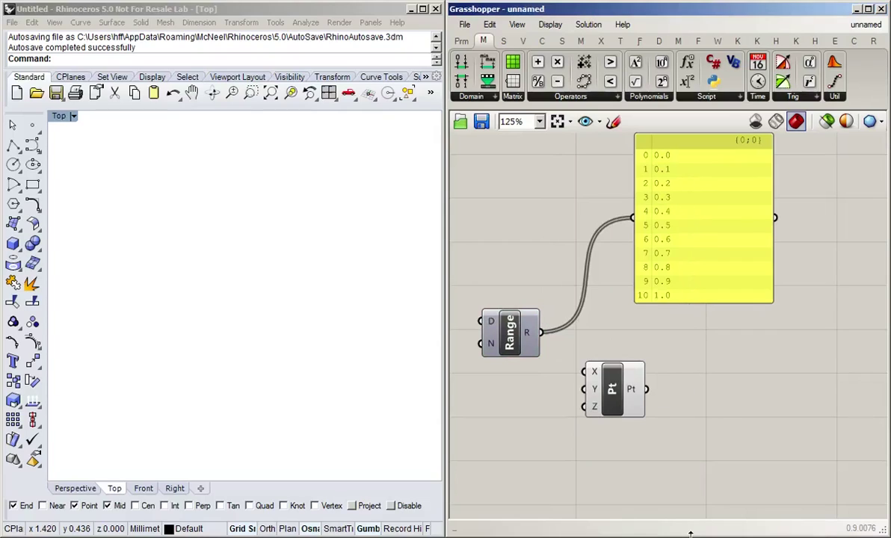
pyautogui.moveTo(627, 400); pyautogui.dragTo(654, 398)
pyautogui.moveTo(541, 333); pyautogui.dragTo(622, 371)
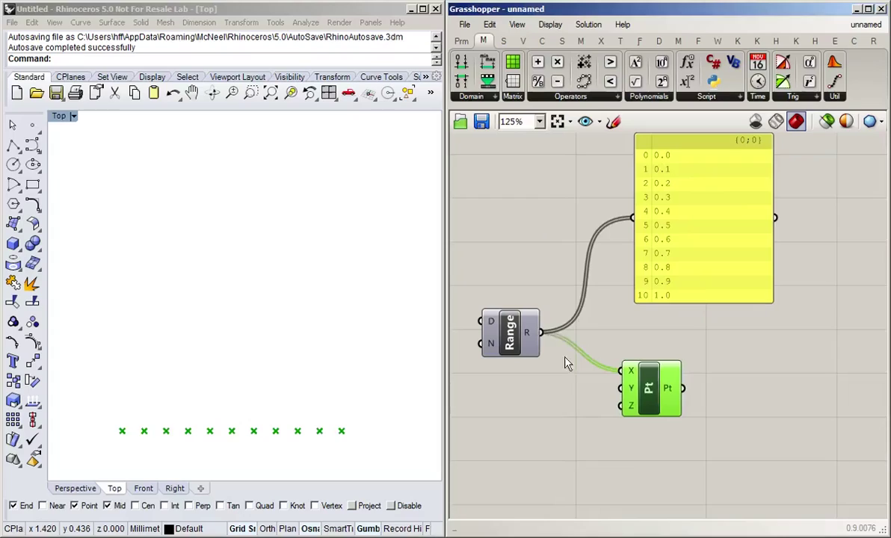
pyautogui.moveTo(540, 333); pyautogui.dragTo(623, 388)
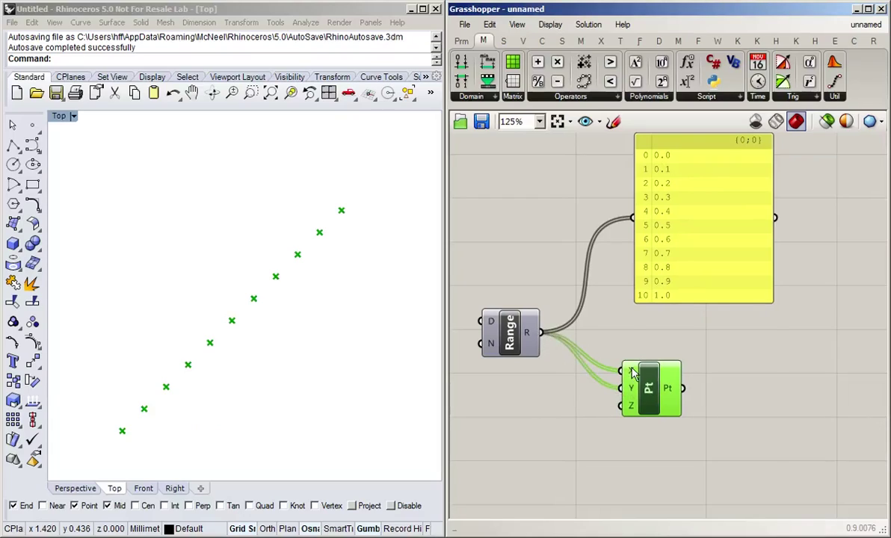
# Graft the Construct Point component's X input, and move the component lower to leave room under the panel
pyautogui.rightClick(632, 373)
pyautogui.click(673, 378)
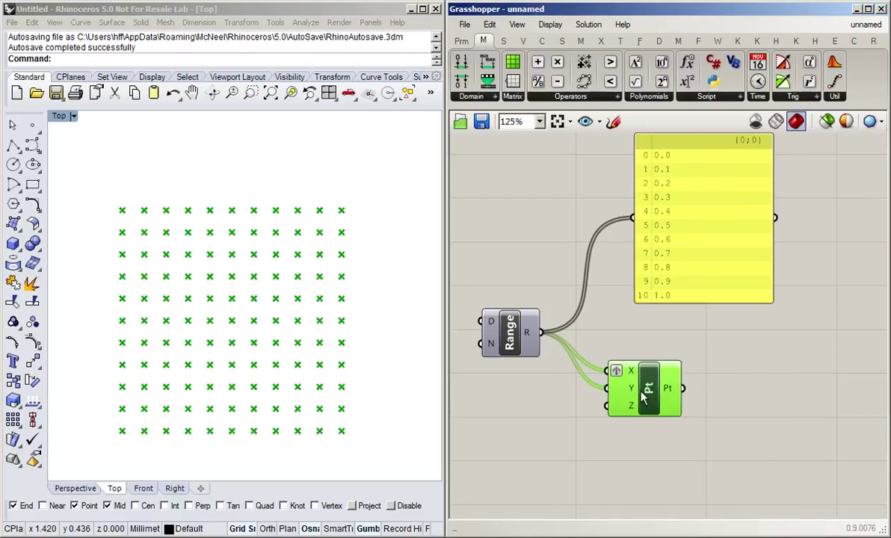
pyautogui.moveTo(643, 401); pyautogui.dragTo(690, 443)
pyautogui.click(663, 325)
pyautogui.click(676, 433)
pyautogui.click(641, 320)
# Add an Expression component between the Range values panel and the Construct Point component
pyautogui.doubleClick(642, 330)
pyautogui.write('exp')
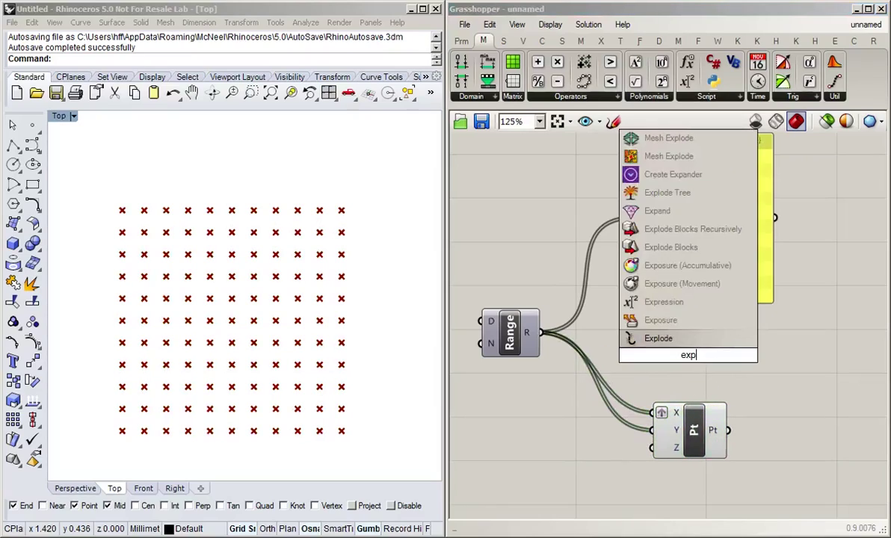
pyautogui.write('r')
pyautogui.press('Return')
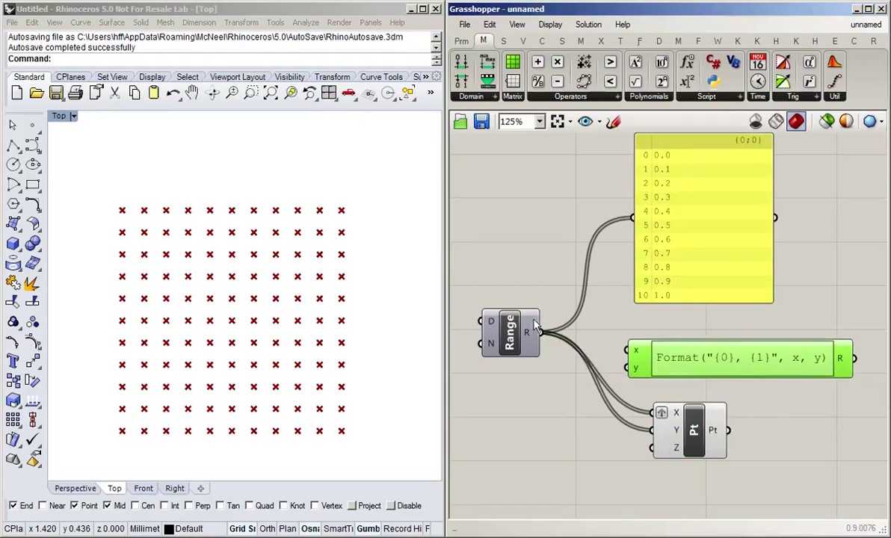
# Connect Range's R output to the Expression component's x and y inputs, and graft the x input
pyautogui.moveTo(539, 333); pyautogui.dragTo(632, 367)
pyautogui.rightClick(634, 355)
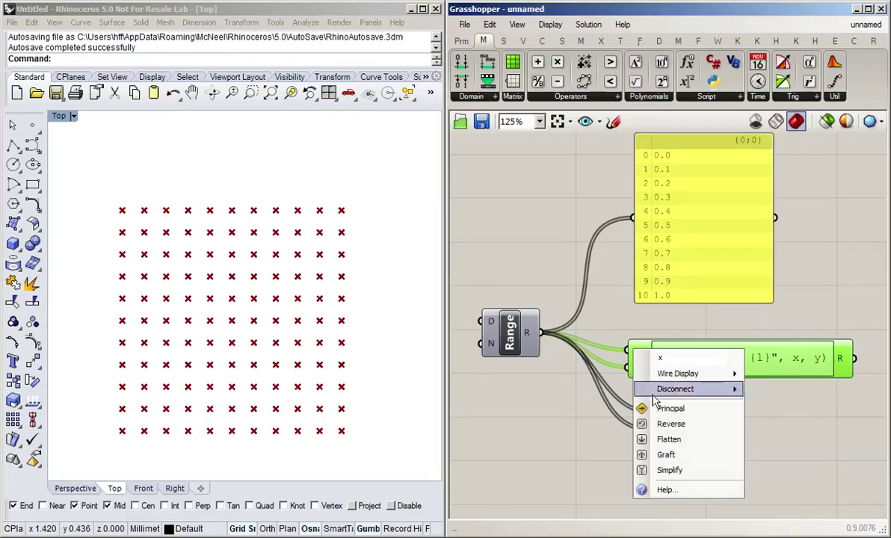
pyautogui.click(677, 455)
pyautogui.click(722, 397)
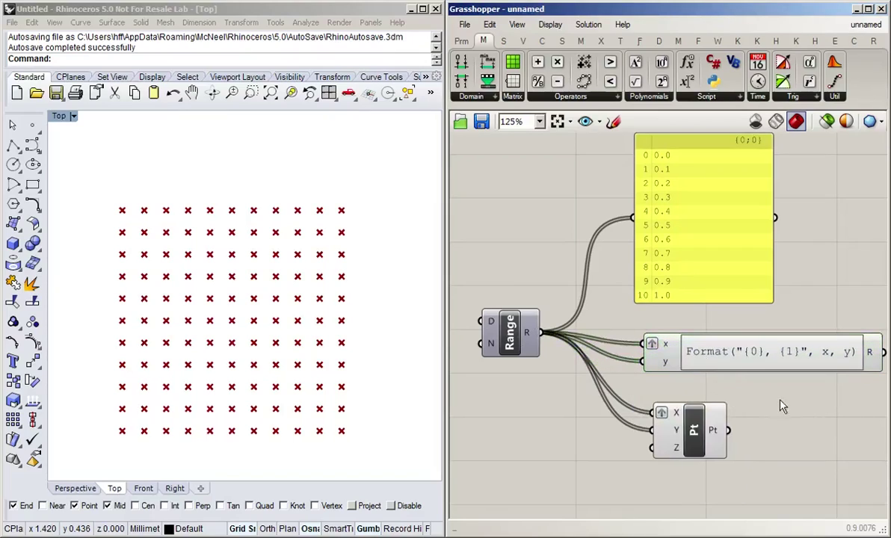
pyautogui.moveTo(782, 406); pyautogui.dragTo(710, 421, button='right')
pyautogui.moveTo(647, 450)
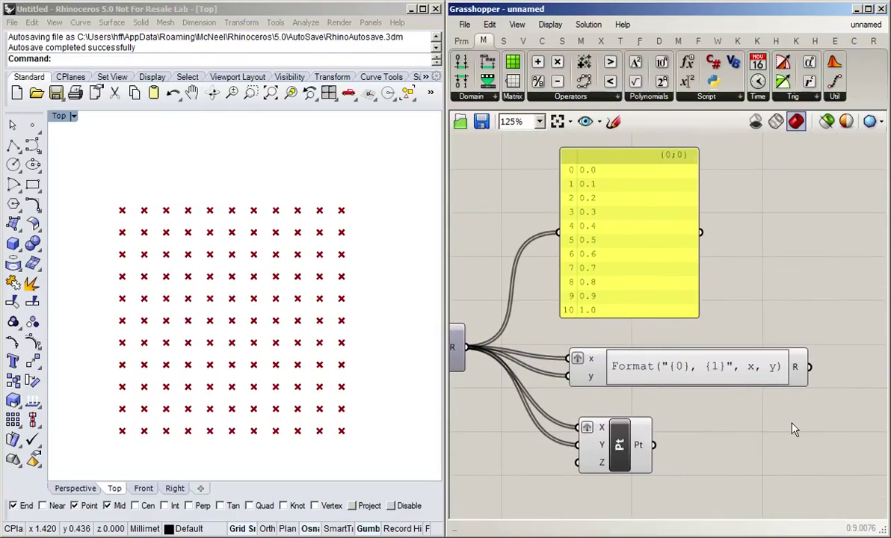
pyautogui.moveTo(803, 371)
pyautogui.moveTo(665, 368); pyautogui.dragTo(691, 365)
# Replace the Expression component's formula with (x² + y²) / 4
pyautogui.moveTo(746, 446); pyautogui.dragTo(671, 423, button='right')
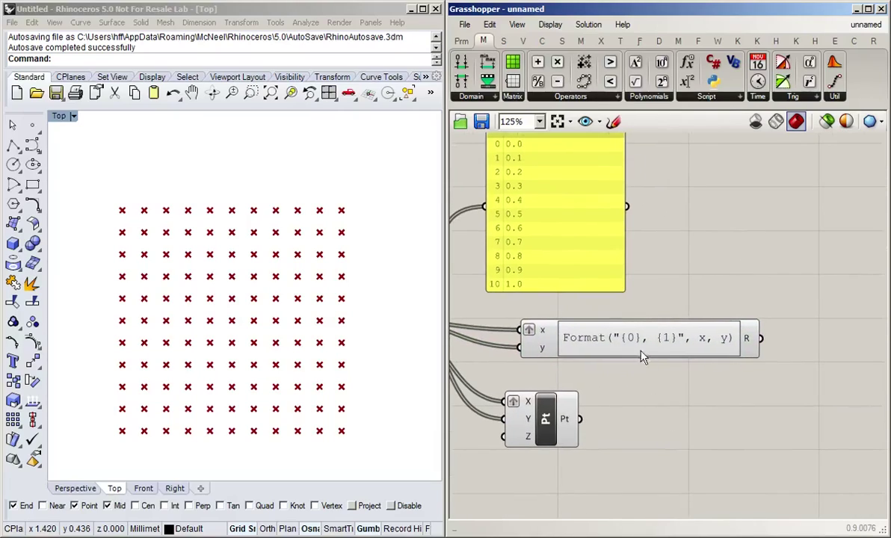
pyautogui.doubleClick(637, 343)
pyautogui.moveTo(627, 348); pyautogui.dragTo(405, 341)
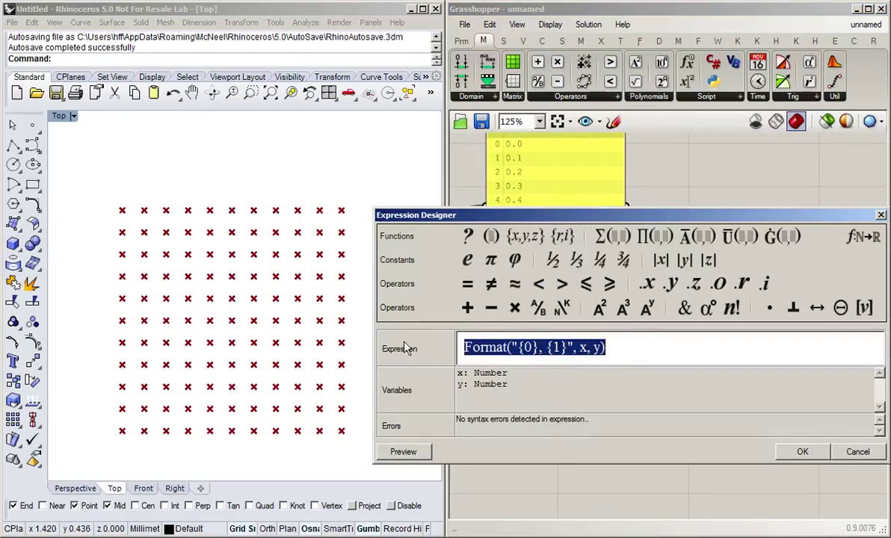
pyautogui.write('(x')
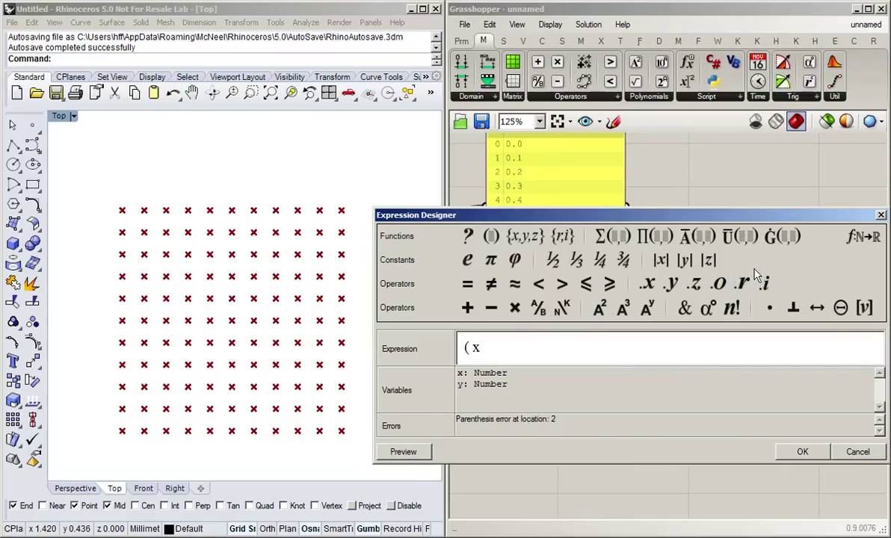
pyautogui.click(599, 308)
pyautogui.write('+ y')
pyautogui.click(599, 308)
pyautogui.write(') / ')
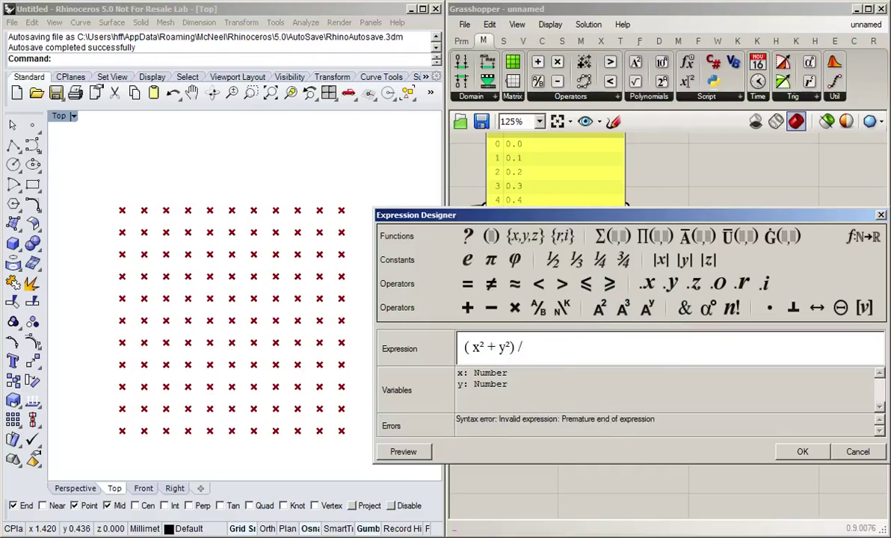
pyautogui.write('4')
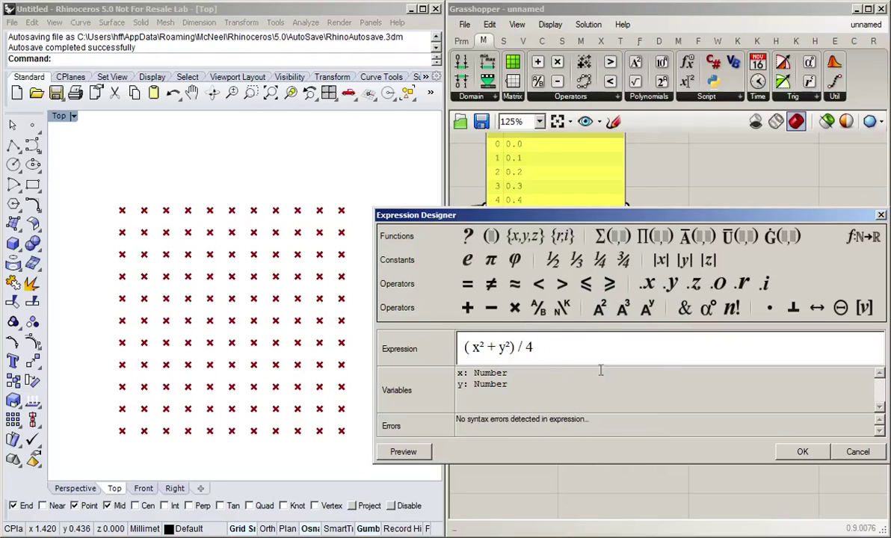
pyautogui.click(803, 452)
pyautogui.click(641, 327)
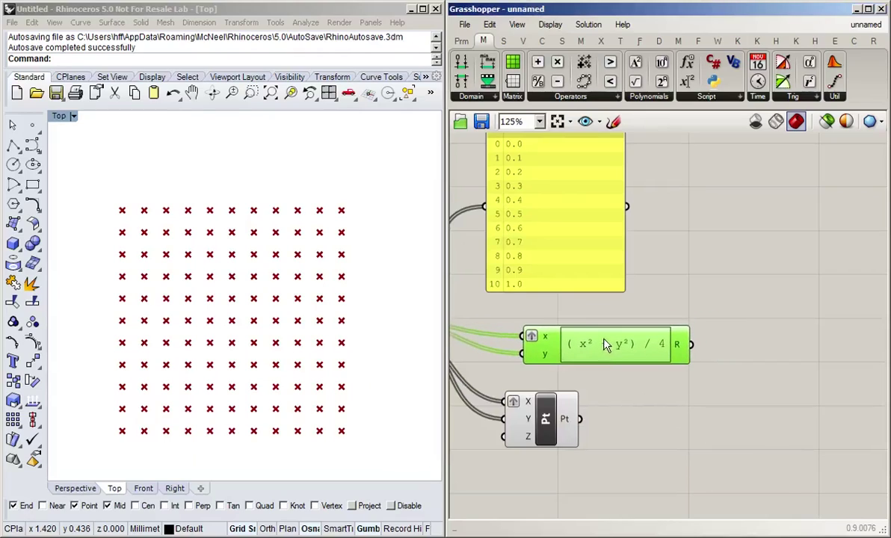
pyautogui.moveTo(623, 418); pyautogui.dragTo(661, 395, button='right')
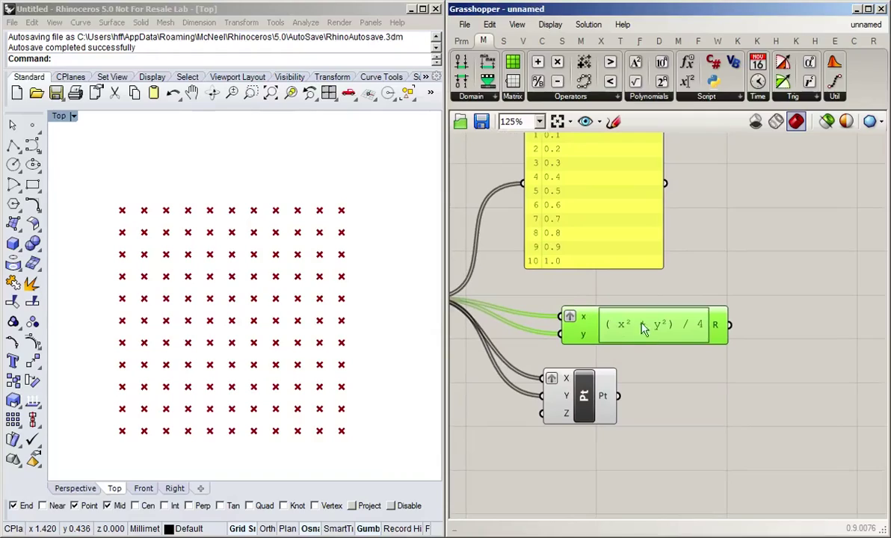
pyautogui.click(707, 391)
pyautogui.moveTo(718, 420); pyautogui.dragTo(687, 392, button='right')
pyautogui.doubleClick(676, 395)
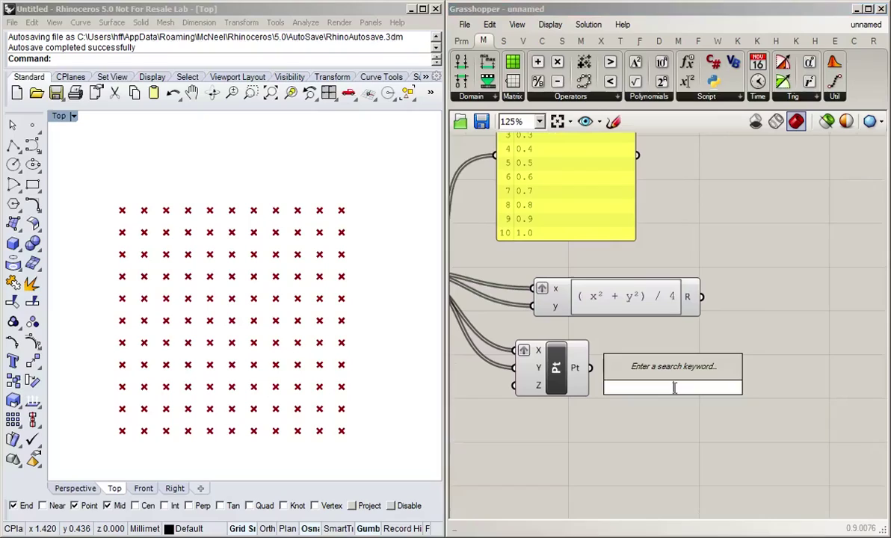
pyautogui.write('con')
pyautogui.press('BackSpace')
pyautogui.press('BackSpace')
pyautogui.press('BackSpace')
pyautogui.press('Escape')
# Move Construct Point beyond the Expression component, and connect the Expression's R output to Construct Point's Z input
pyautogui.moveTo(551, 386); pyautogui.dragTo(782, 314)
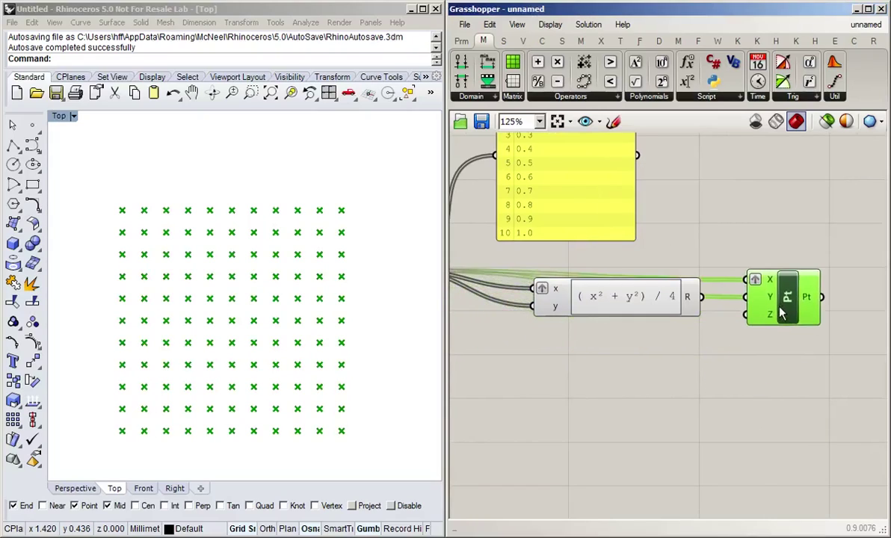
pyautogui.moveTo(649, 309); pyautogui.dragTo(617, 355)
pyautogui.moveTo(672, 342); pyautogui.dragTo(748, 319)
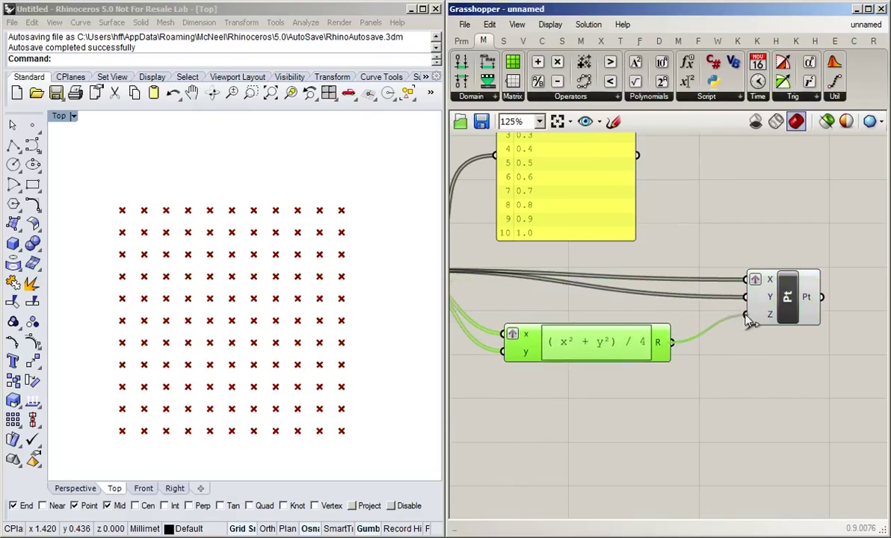
pyautogui.click(695, 349)
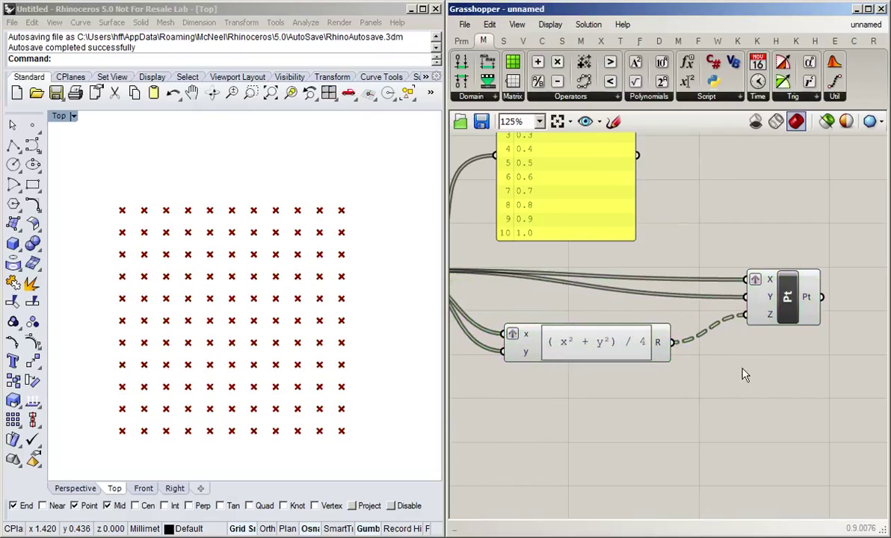
# Switch the Rhino viewport to Perspective, zoom to Construct Point's preview, and examine the point grid's curvature from several angles
pyautogui.click(75, 489)
pyautogui.click(790, 302)
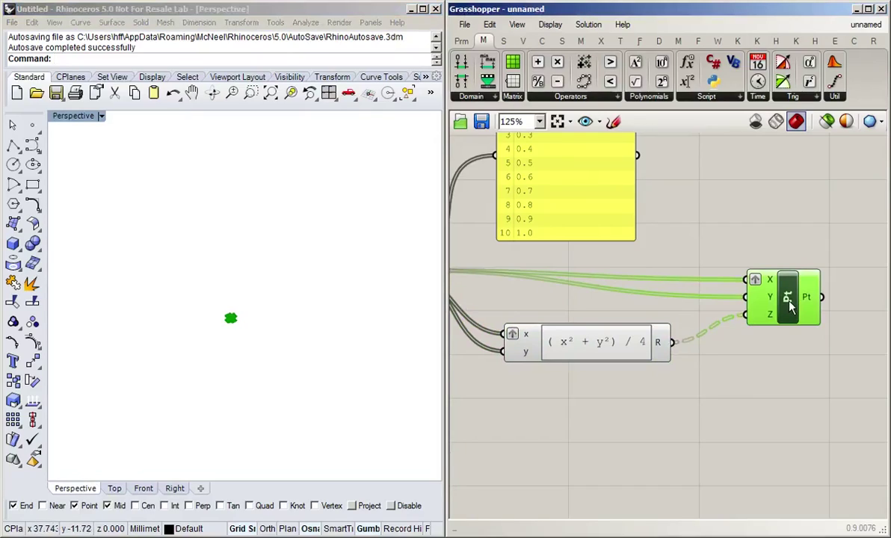
pyautogui.middleClick(790, 305)
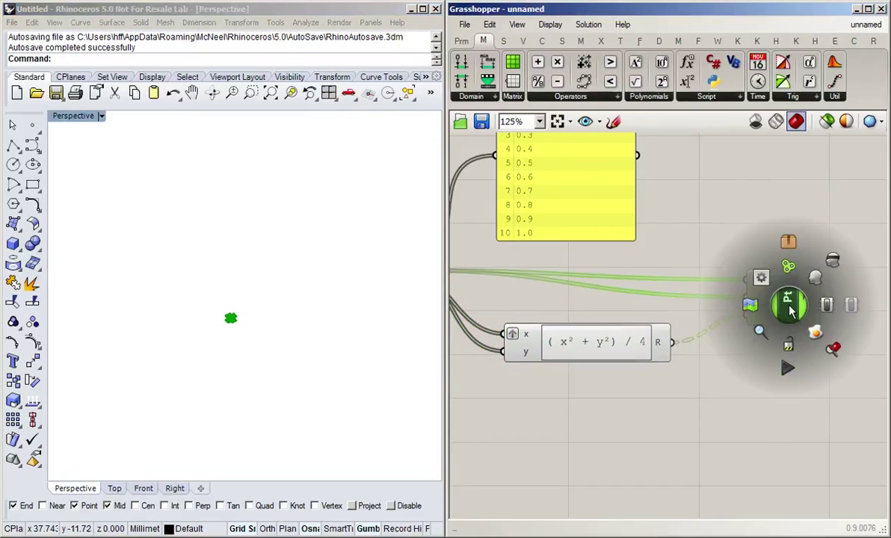
pyautogui.click(836, 350)
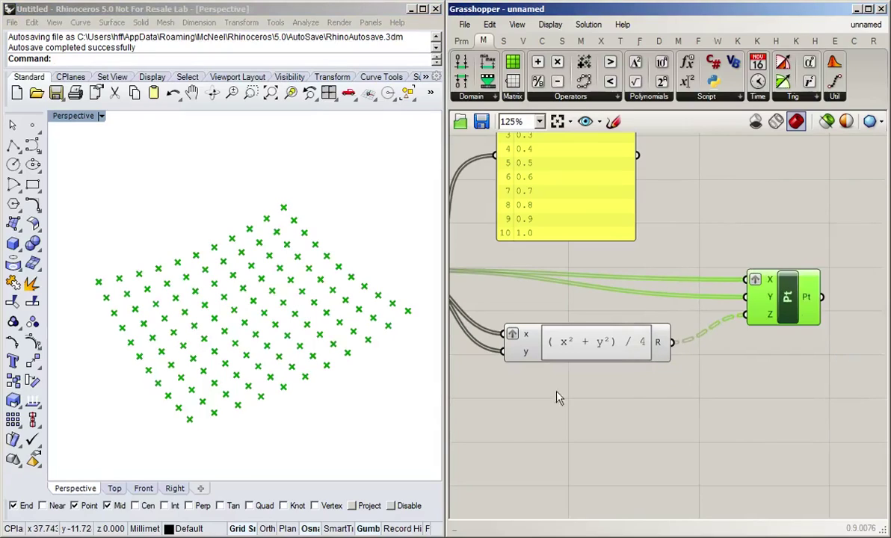
pyautogui.moveTo(263, 423)
pyautogui.mouseDown(button='right')
pyautogui.moveTo(298, 378)
pyautogui.moveTo(364, 354)
pyautogui.moveTo(232, 342)
pyautogui.moveTo(332, 368)
pyautogui.moveTo(207, 398)
pyautogui.moveTo(269, 408)
pyautogui.mouseUp(button='right')
pyautogui.click(624, 433)
pyautogui.scroll(-2, 623, 433)
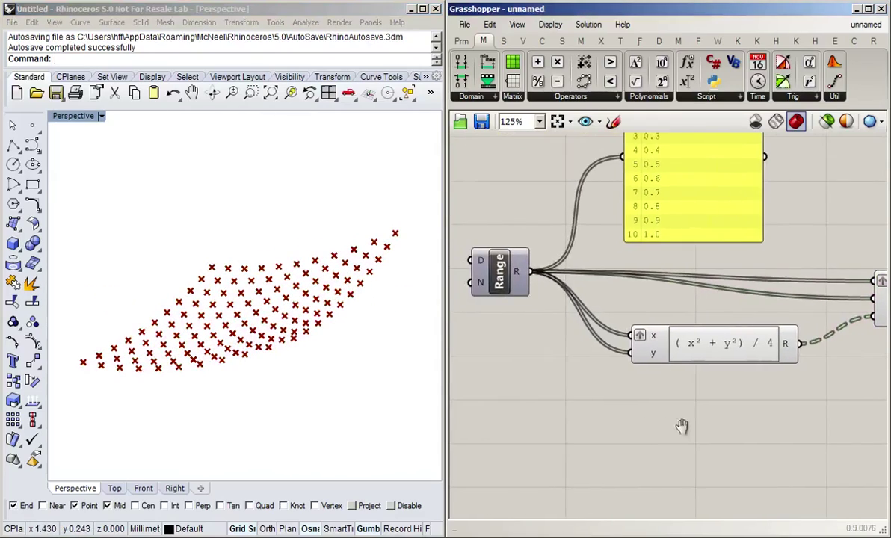
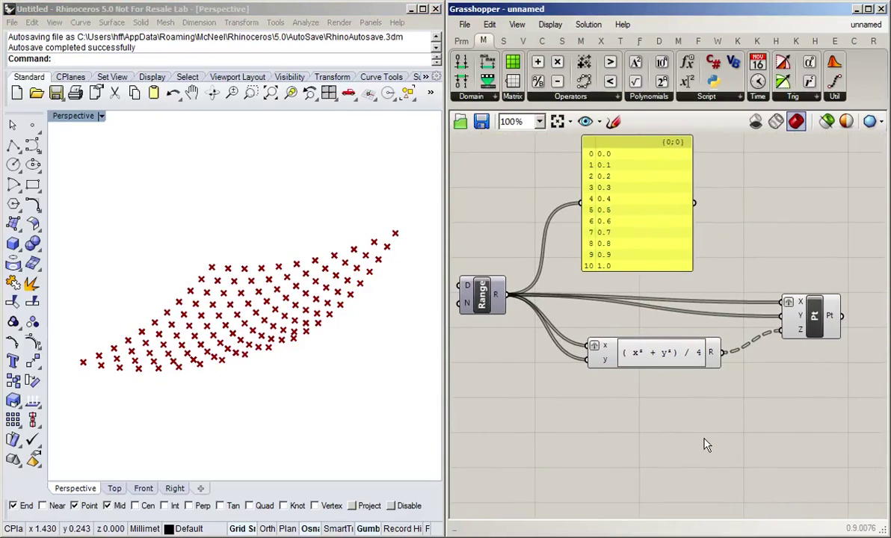
pyautogui.moveTo(249, 419); pyautogui.dragTo(374, 419, button='right')
pyautogui.moveTo(531, 425); pyautogui.dragTo(590, 433, button='right')
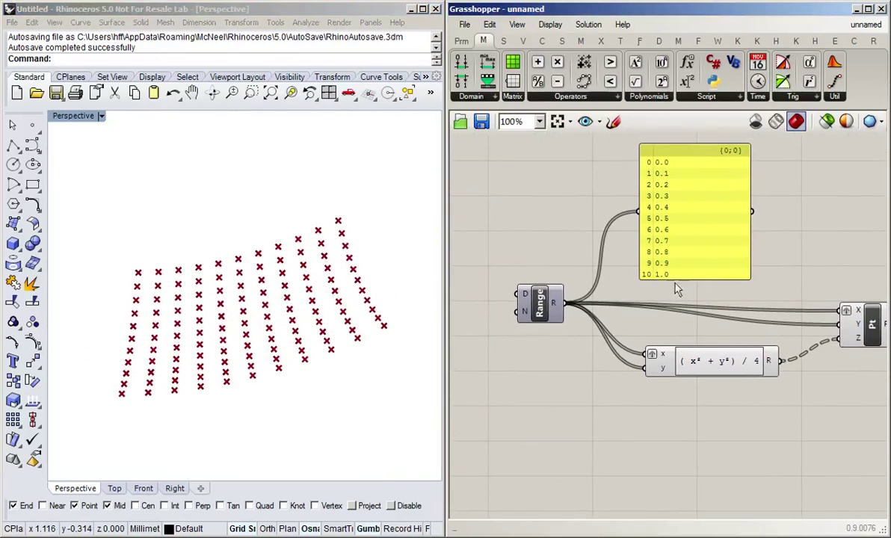
# Add a Construct Domain component before Range and connect its output to Range's D input
pyautogui.moveTo(697, 260); pyautogui.dragTo(721, 256)
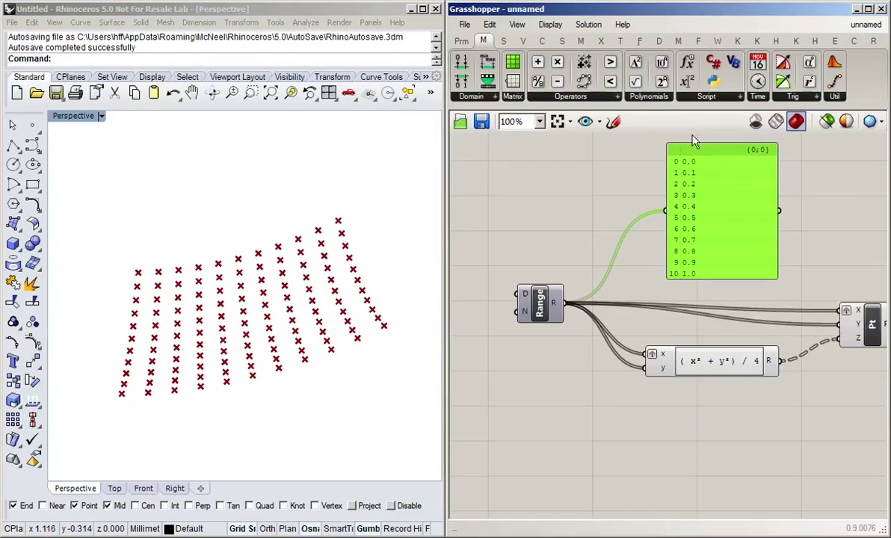
pyautogui.moveTo(547, 225); pyautogui.dragTo(677, 222, button='right')
pyautogui.doubleClick(563, 262)
pyautogui.write('con')
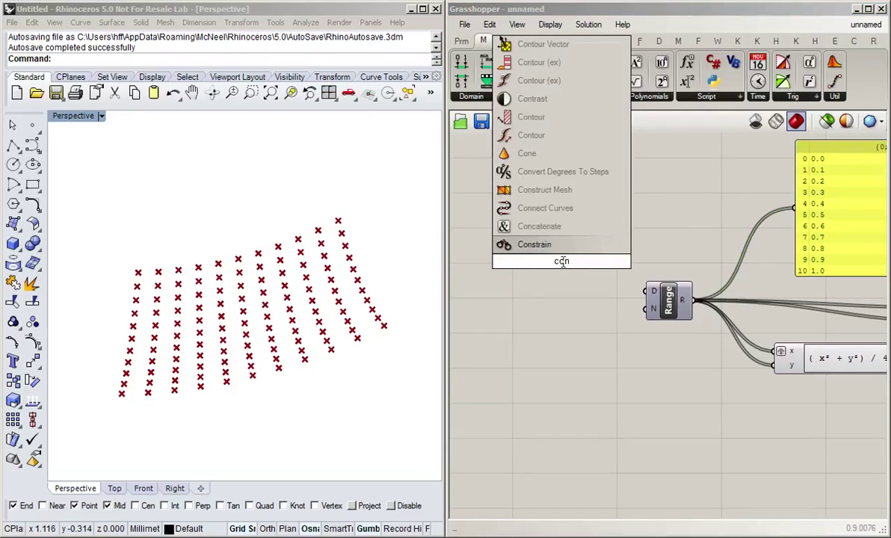
pyautogui.write('s dom')
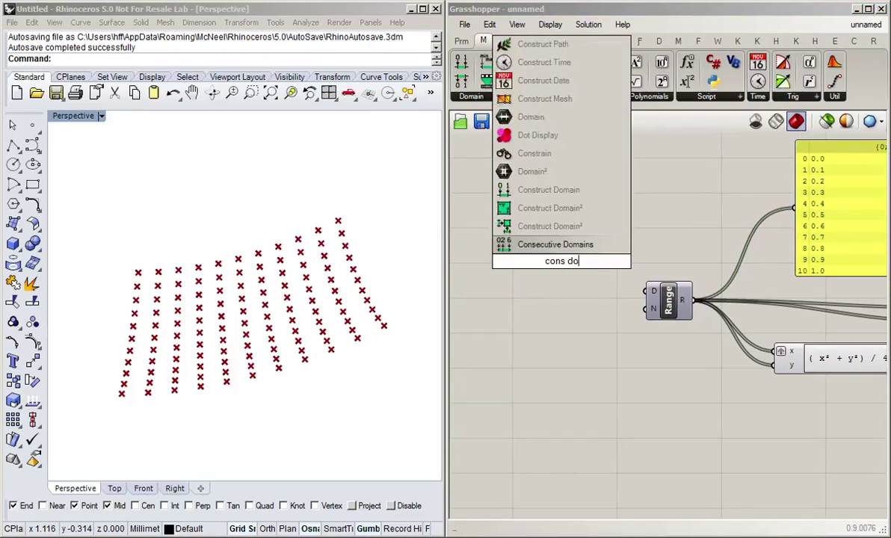
pyautogui.press('Return')
pyautogui.moveTo(582, 261); pyautogui.dragTo(584, 285)
# Add a number slider with the value 2 and connect it to Construct Domain's B input
pyautogui.doubleClick(524, 237)
pyautogui.write('2')
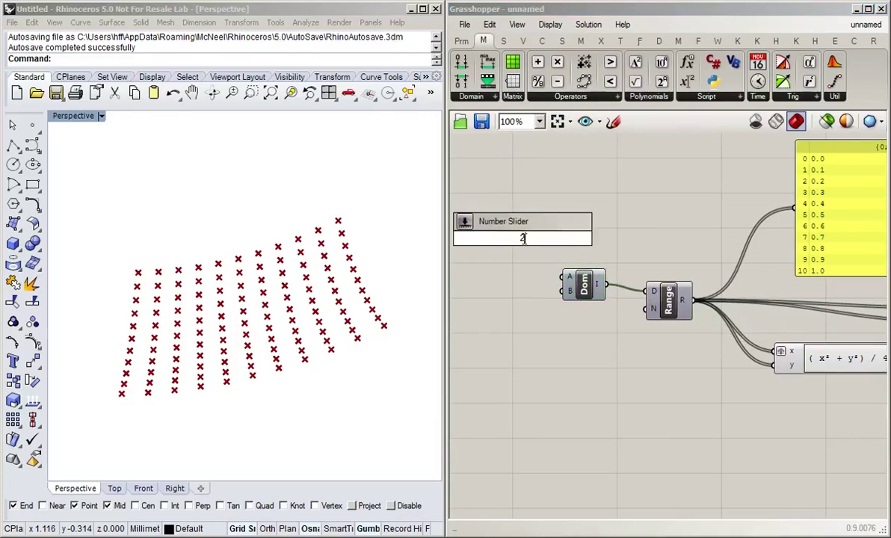
pyautogui.press('Return')
pyautogui.moveTo(486, 243); pyautogui.dragTo(464, 253)
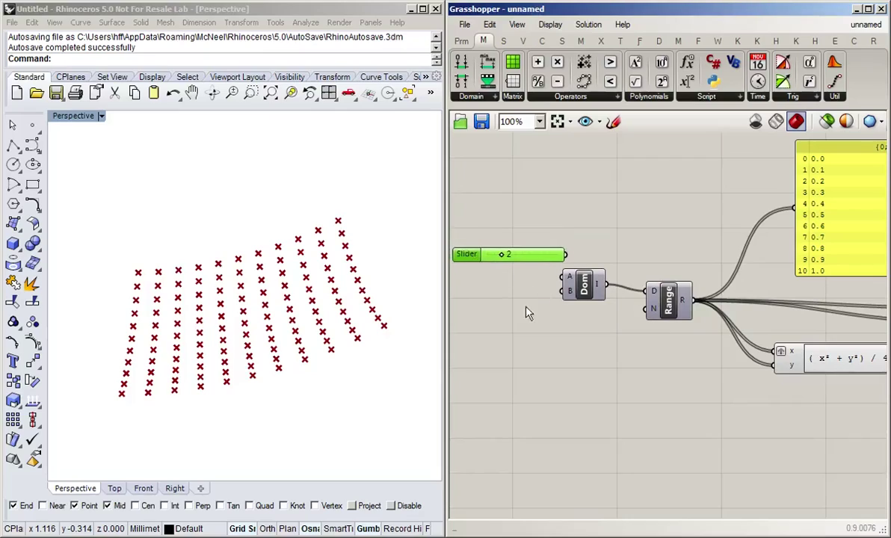
pyautogui.moveTo(531, 308); pyautogui.dragTo(594, 299, button='right')
pyautogui.moveTo(531, 247); pyautogui.dragTo(489, 289)
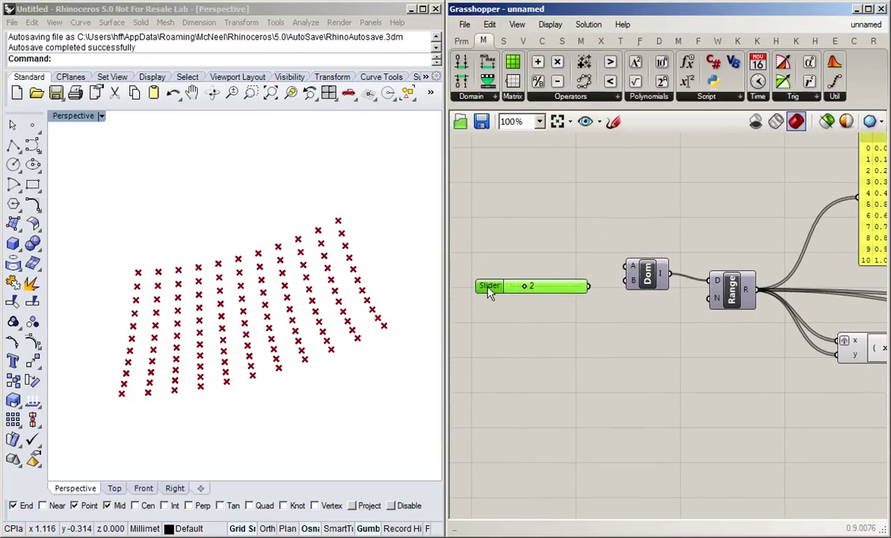
pyautogui.moveTo(627, 292); pyautogui.dragTo(627, 282)
pyautogui.moveTo(498, 273); pyautogui.dragTo(474, 267)
pyautogui.click(526, 225)
# Add a Negative component above the slider, feed it the slider value, and connect its result to Construct Domain's A input
pyautogui.doubleClick(575, 234)
pyautogui.write('neg')
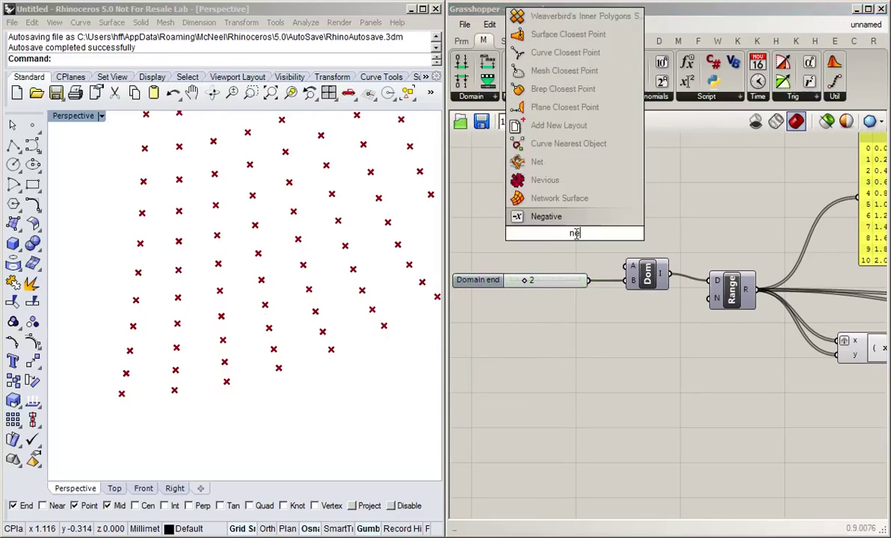
pyautogui.press('Return')
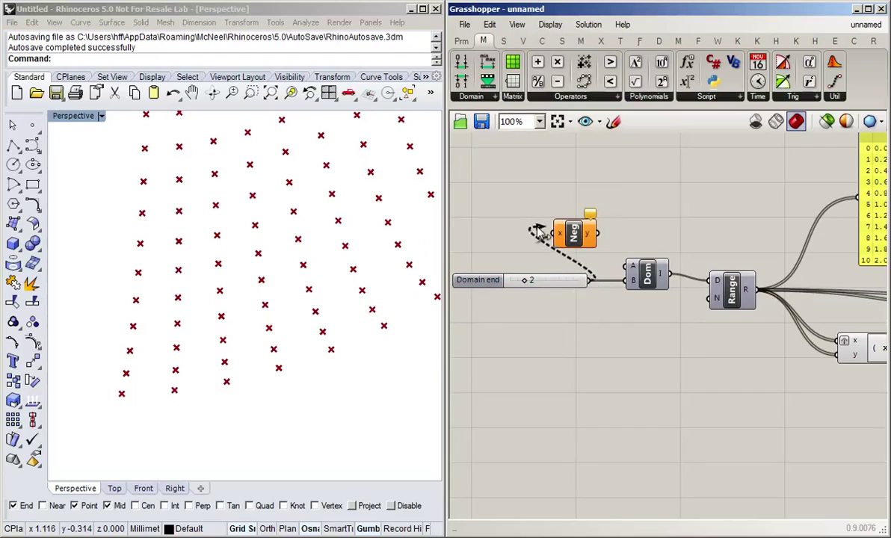
pyautogui.moveTo(590, 281); pyautogui.dragTo(627, 267)
pyautogui.moveTo(278, 397); pyautogui.dragTo(214, 437, button='right')
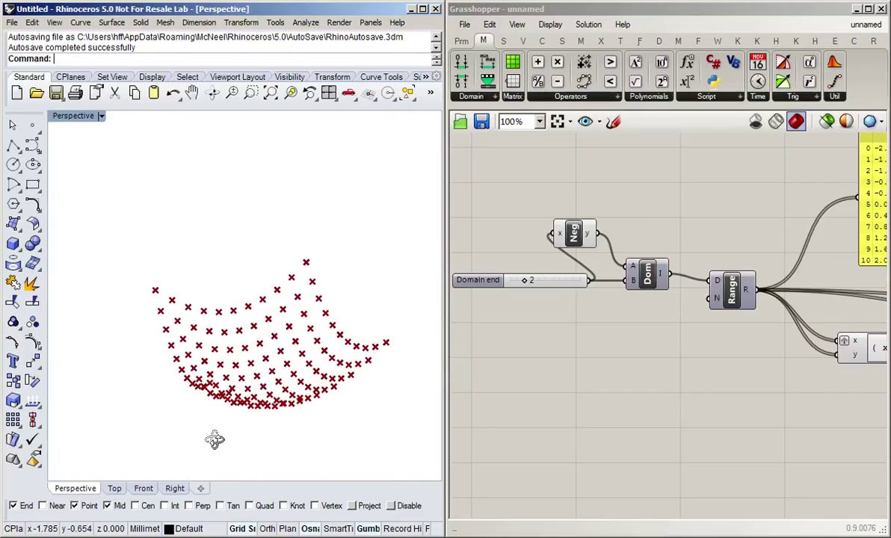
# Add a Surface From Points component after Construct Point, and connect the Pt output to its P input
pyautogui.scroll(-3, 675, 417)
pyautogui.moveTo(765, 390); pyautogui.dragTo(701, 319, button='right')
pyautogui.doubleClick(701, 319)
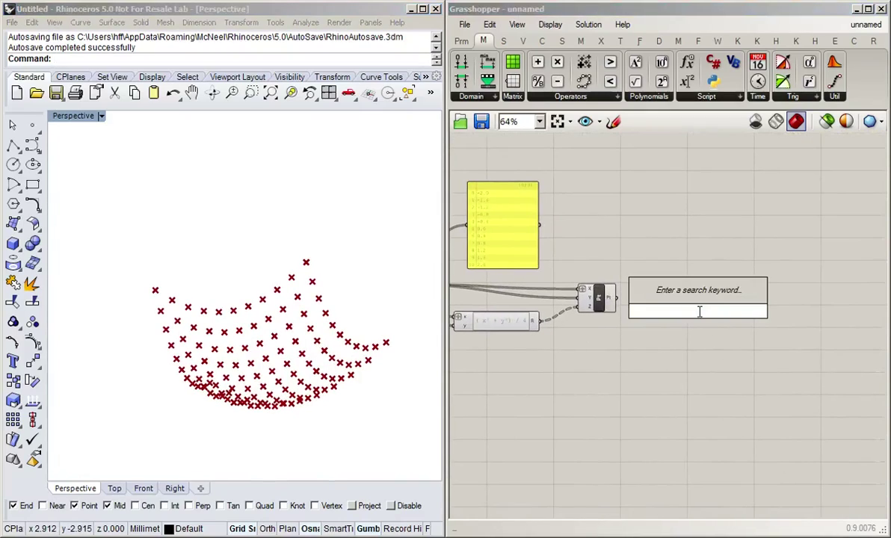
pyautogui.write('grid sur')
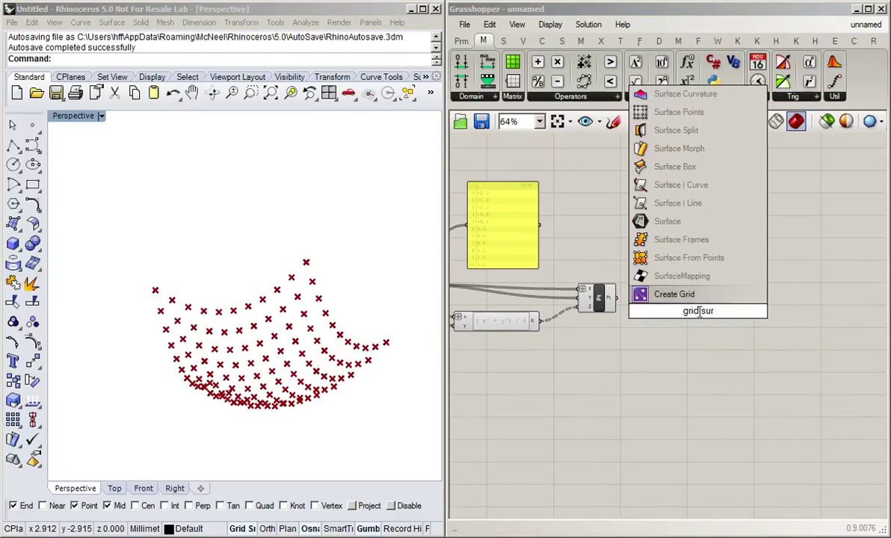
pyautogui.click(657, 257)
pyautogui.moveTo(704, 323); pyautogui.dragTo(675, 303)
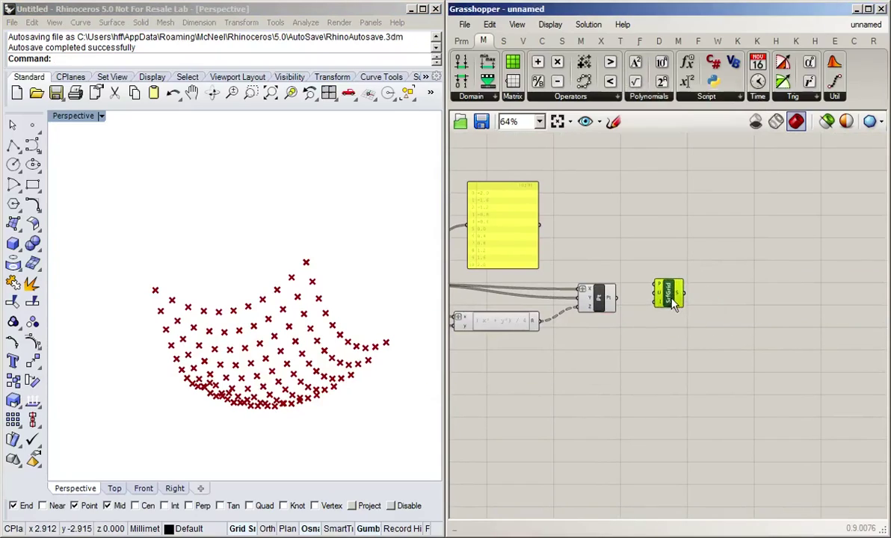
pyautogui.scroll(4, 672, 296)
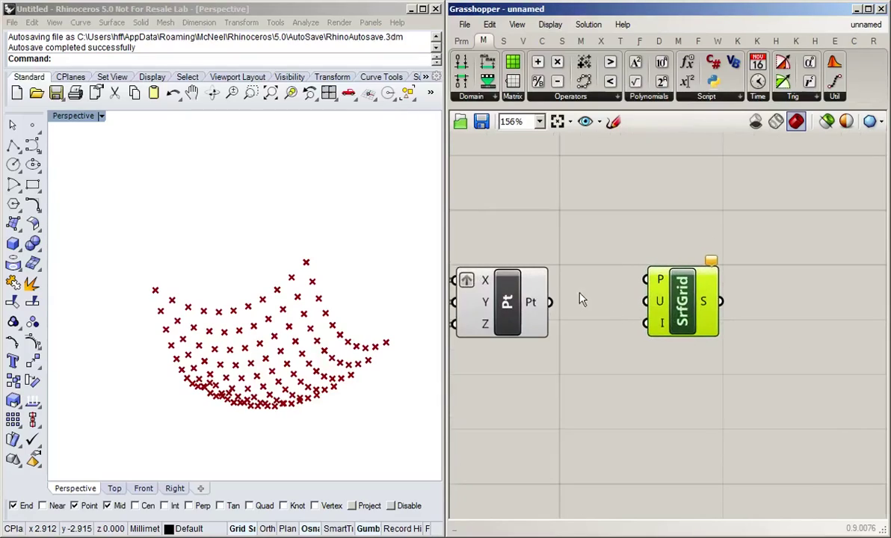
pyautogui.moveTo(550, 302); pyautogui.dragTo(647, 281)
pyautogui.moveTo(658, 318); pyautogui.dragTo(681, 331)
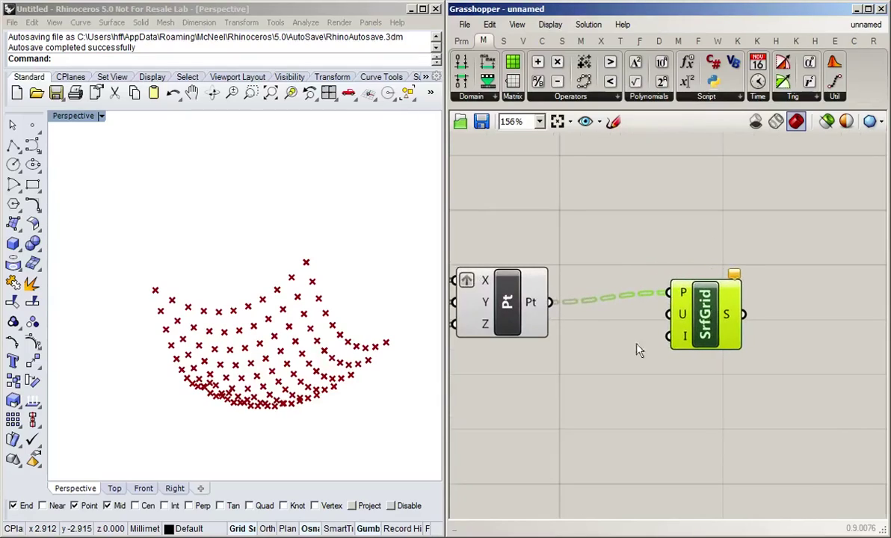
pyautogui.moveTo(555, 398); pyautogui.dragTo(593, 388, button='right')
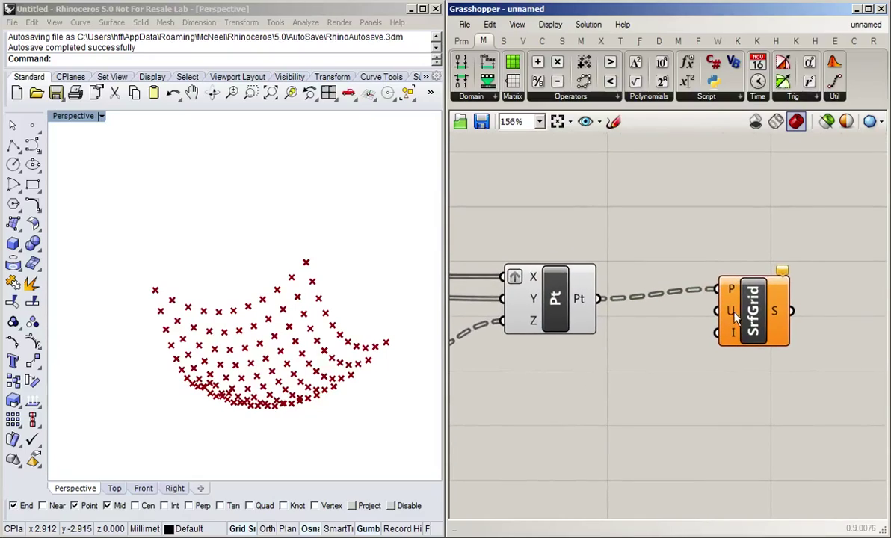
# Add a List Length component, feed it the Range output, and connect its result to the U input of Surface From Points
pyautogui.moveTo(735, 318)
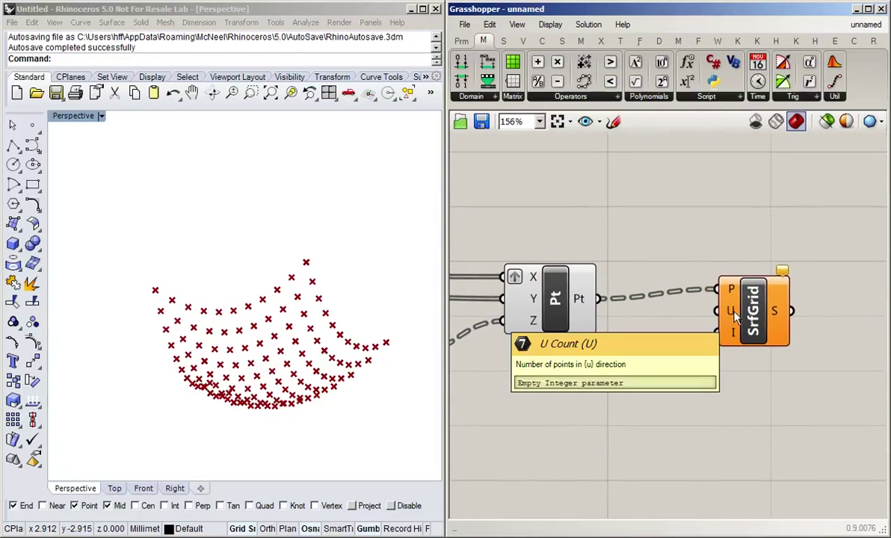
pyautogui.scroll(-3, 589, 370)
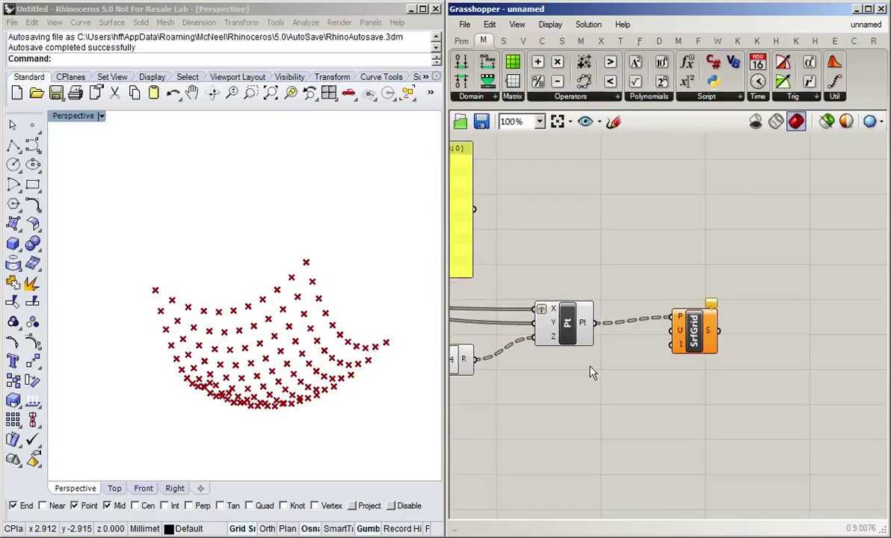
pyautogui.moveTo(589, 370); pyautogui.dragTo(732, 404, button='right')
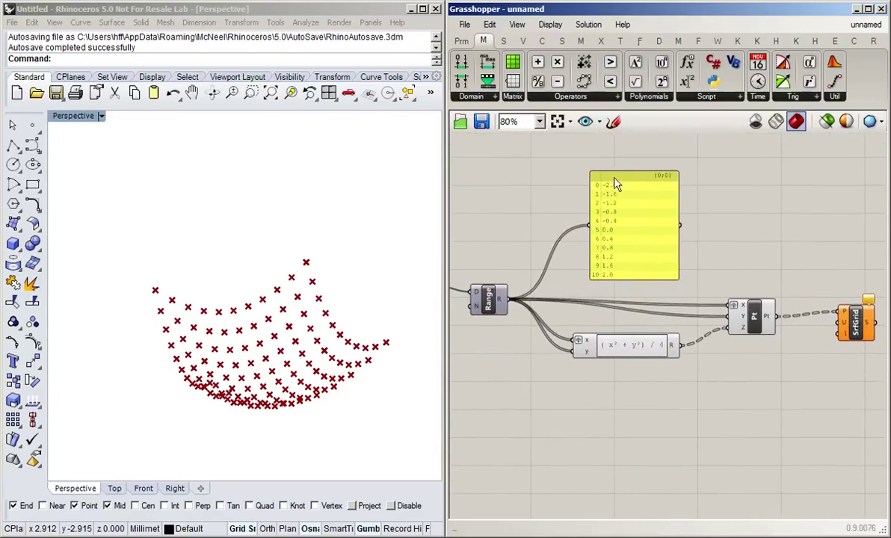
pyautogui.moveTo(635, 264); pyautogui.dragTo(643, 239)
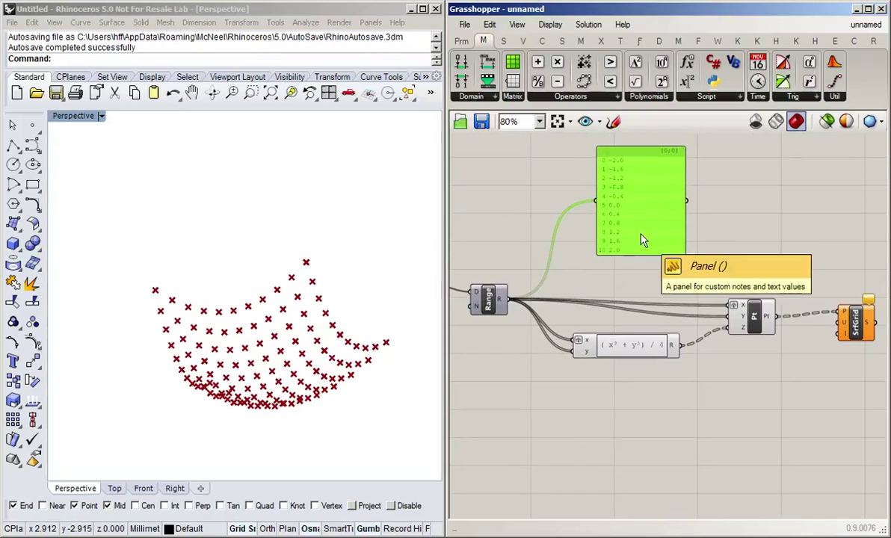
pyautogui.doubleClick(632, 283)
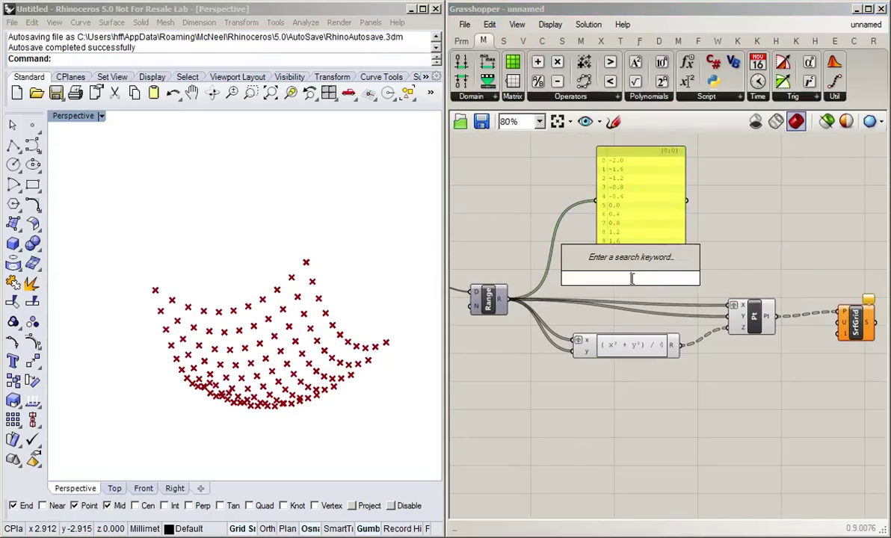
pyautogui.write('list len')
pyautogui.press('Return')
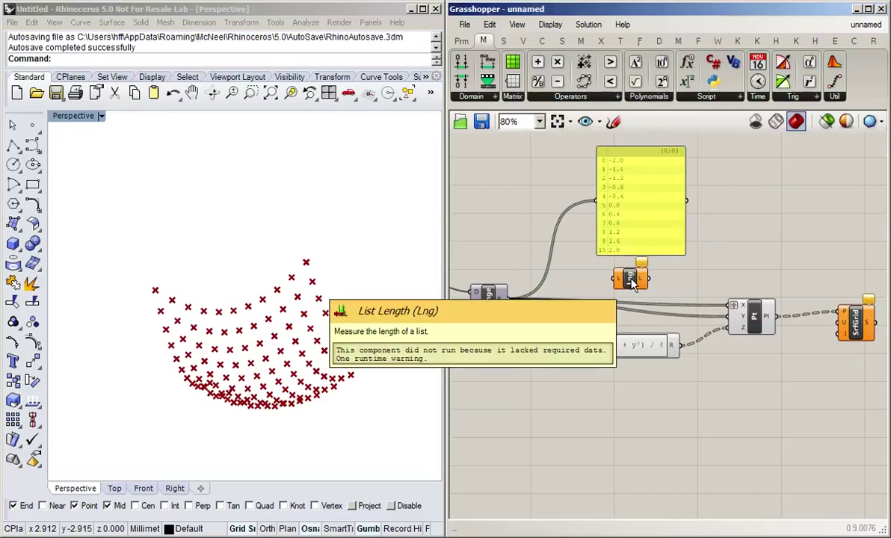
pyautogui.moveTo(506, 299); pyautogui.dragTo(838, 286)
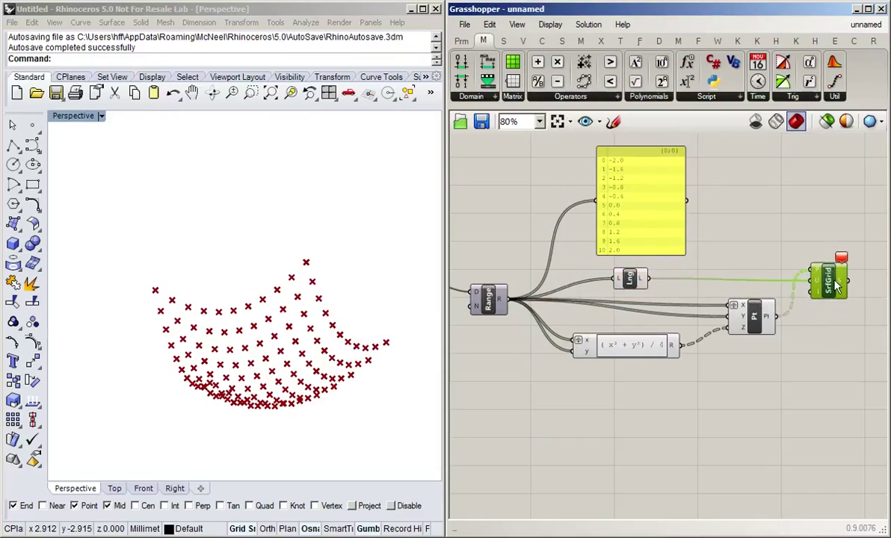
# Flatten the P input of the Surface From Points component
pyautogui.rightClick(821, 274)
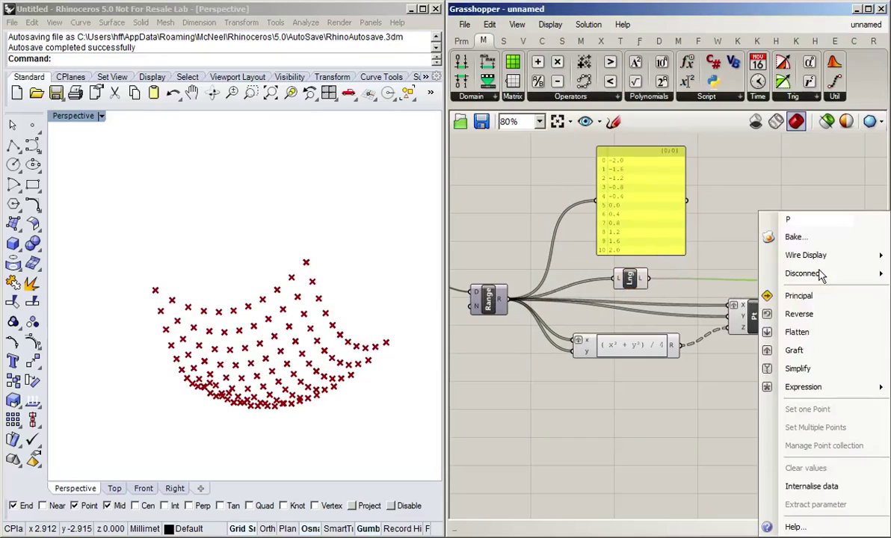
pyautogui.click(800, 332)
pyautogui.moveTo(217, 437); pyautogui.dragTo(303, 417, button='right')
pyautogui.click(598, 366)
# Insert a Negative component between Construct Point's Pt output and the P input of Surface From Points
pyautogui.moveTo(824, 279); pyautogui.dragTo(866, 278)
pyautogui.moveTo(808, 362); pyautogui.dragTo(619, 341, button='right')
pyautogui.doubleClick(621, 336)
pyautogui.write('ne')
pyautogui.press('Return')
pyautogui.moveTo(594, 328); pyautogui.dragTo(563, 319)
pyautogui.moveTo(627, 327); pyautogui.dragTo(658, 275)
pyautogui.click(651, 352)
# Turn off the preview of the Construct Point component and the Negative component that follows it
pyautogui.moveTo(407, 364); pyautogui.dragTo(567, 408, button='right')
pyautogui.click(567, 407)
pyautogui.click(544, 331)
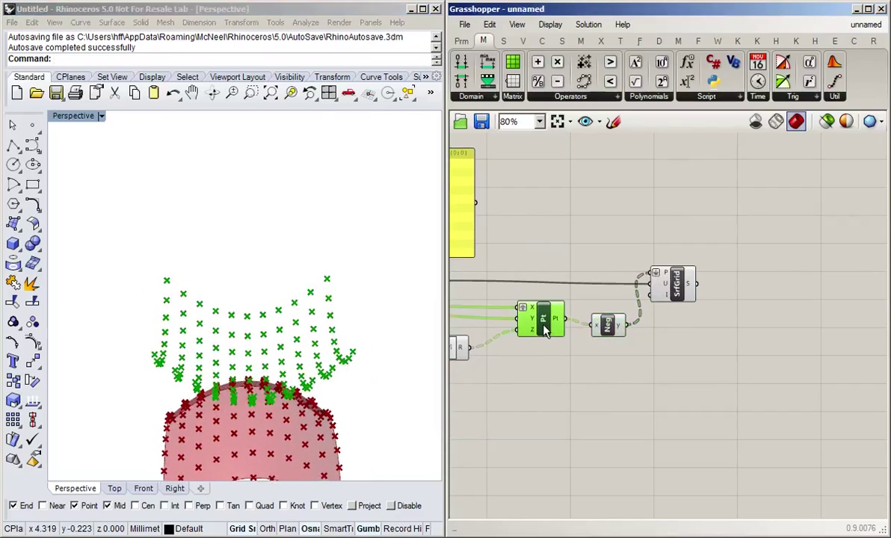
pyautogui.keyDown('shift'); pyautogui.click(607, 325); pyautogui.keyUp('shift')
pyautogui.middleClick(607, 324)
pyautogui.click(607, 401)
pyautogui.moveTo(314, 406)
pyautogui.mouseDown(button='right')
pyautogui.moveTo(348, 360)
pyautogui.moveTo(205, 408)
pyautogui.moveTo(356, 394)
pyautogui.moveTo(305, 408)
pyautogui.mouseUp(button='right')
# Add an Evaluate component below the Expression component
pyautogui.moveTo(524, 421); pyautogui.dragTo(668, 381, button='right')
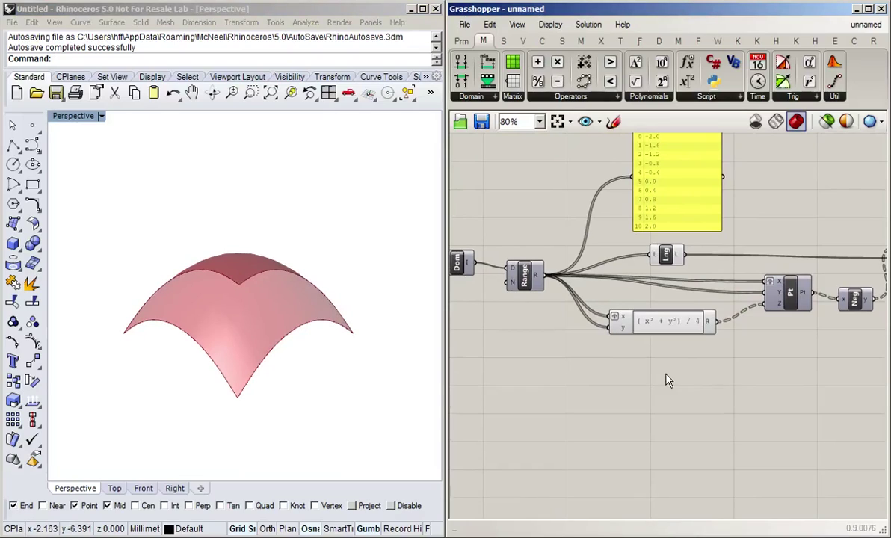
pyautogui.moveTo(666, 379); pyautogui.dragTo(703, 386, button='right')
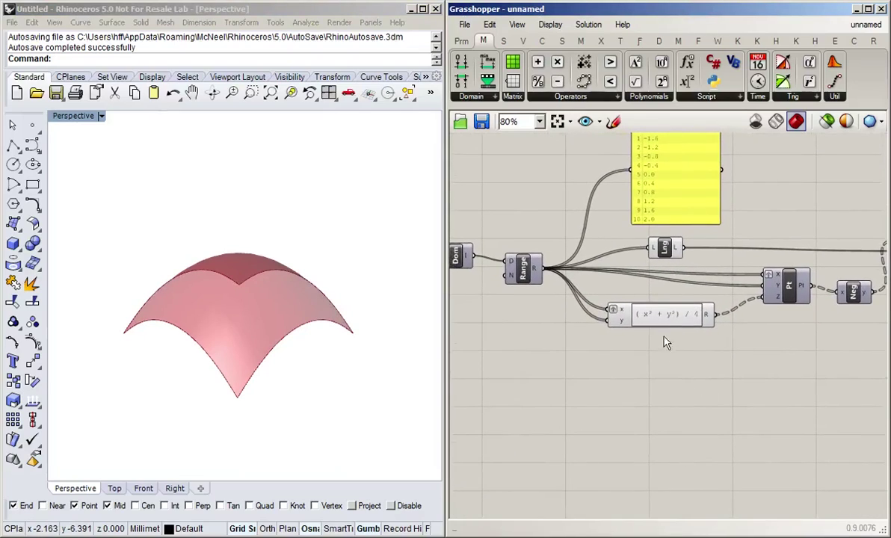
pyautogui.scroll(2, 639, 321)
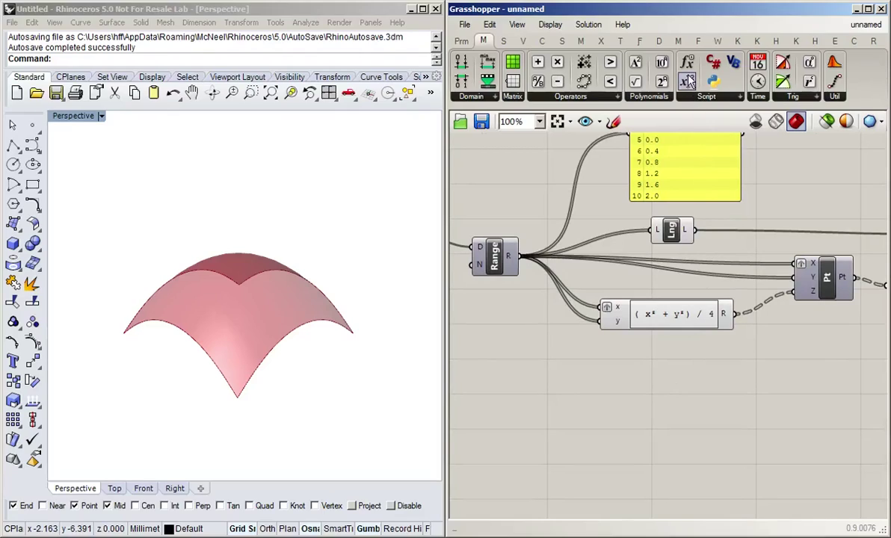
pyautogui.click(723, 97)
pyautogui.moveTo(762, 122); pyautogui.dragTo(653, 405)
pyautogui.scroll(3, 641, 411)
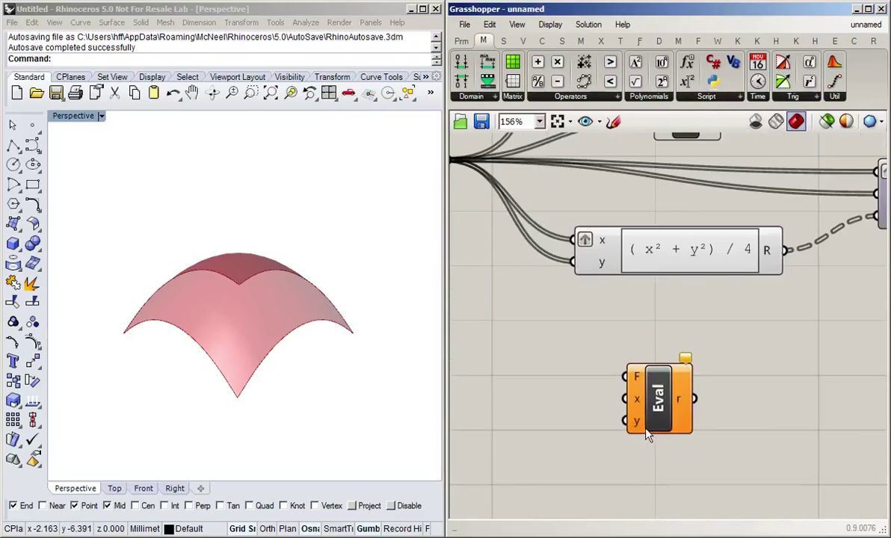
pyautogui.scroll(4, 638, 424)
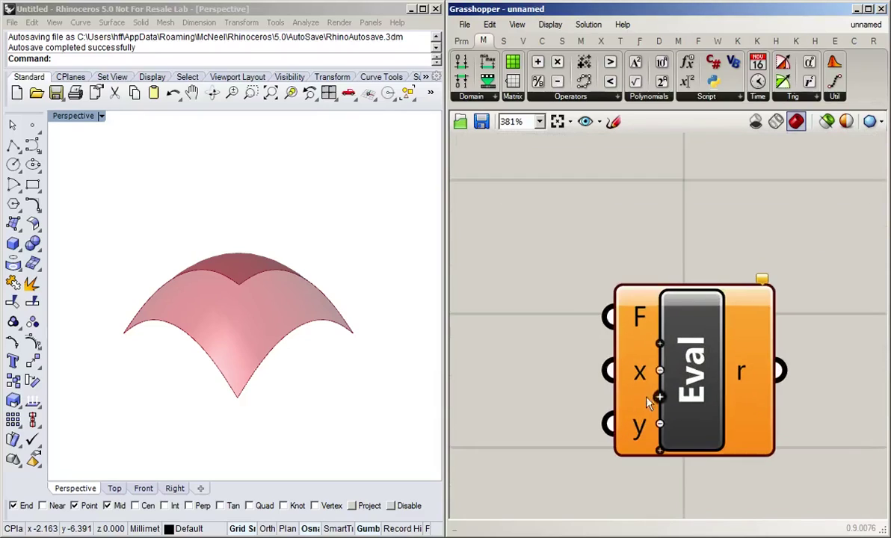
pyautogui.scroll(-4, 556, 397)
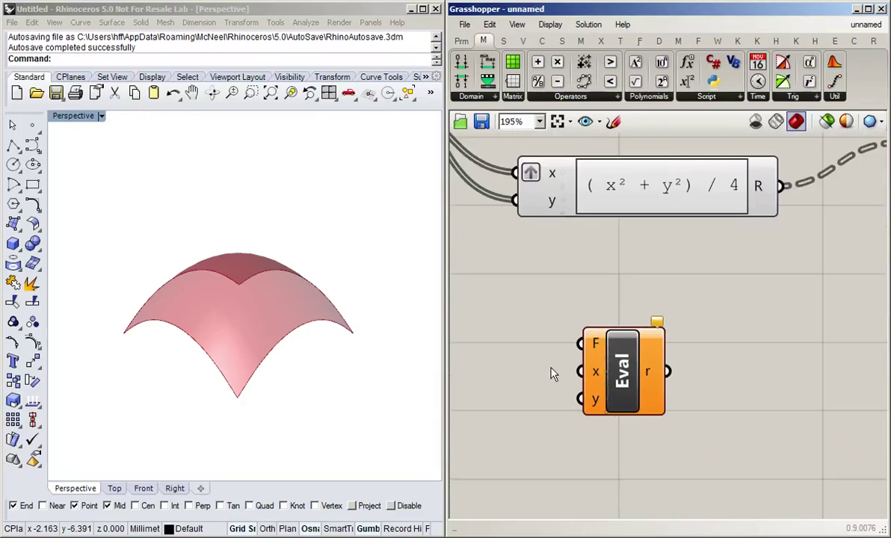
pyautogui.moveTo(595, 358); pyautogui.dragTo(601, 327)
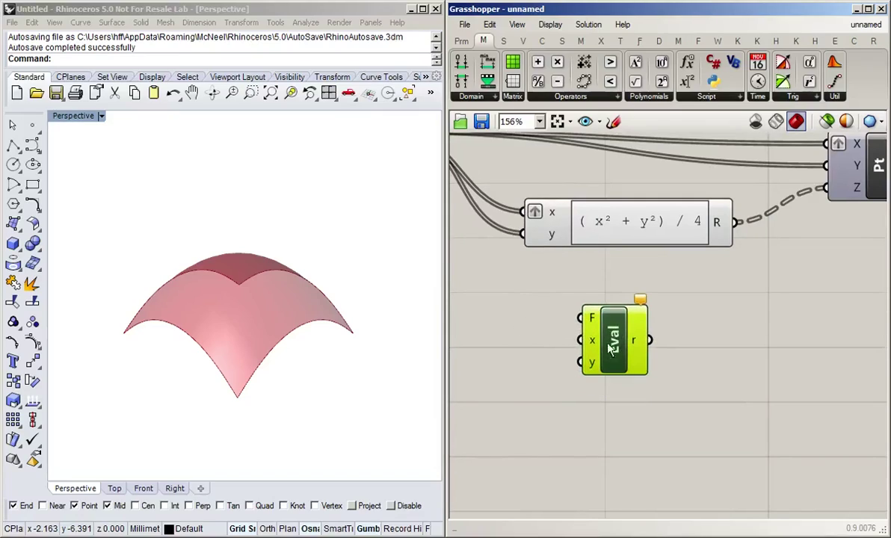
pyautogui.click(527, 302)
# Add an empty Panel in front of the Evaluate component
pyautogui.moveTo(527, 302); pyautogui.dragTo(627, 335, button='right')
pyautogui.doubleClick(572, 348)
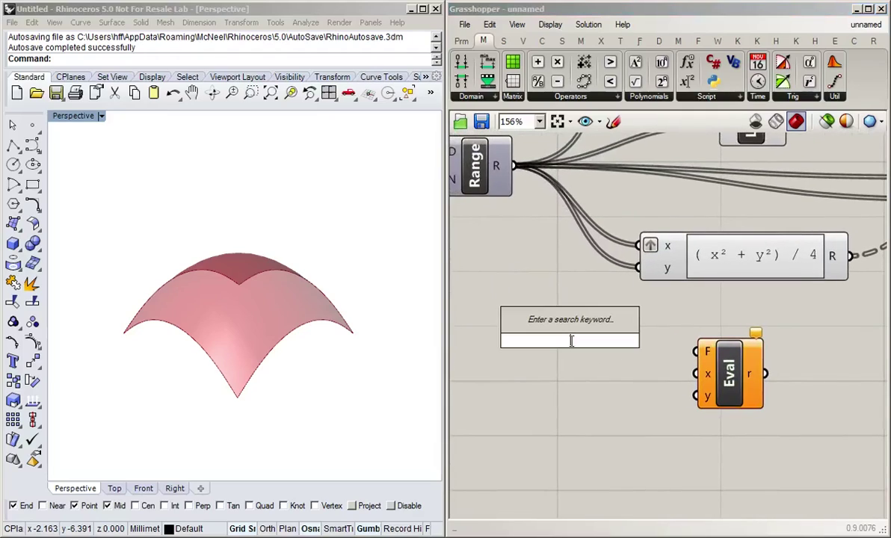
pyautogui.write('pan')
pyautogui.press('Return')
pyautogui.doubleClick(572, 348)
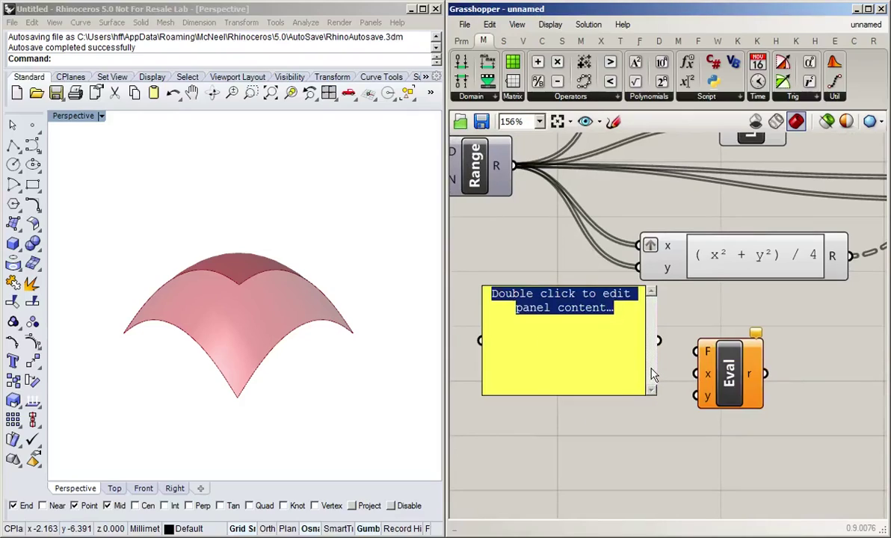
pyautogui.click(720, 306)
# Copy the formula ( x² + y²) / 4 from the Expression component into the new panel
pyautogui.doubleClick(731, 266)
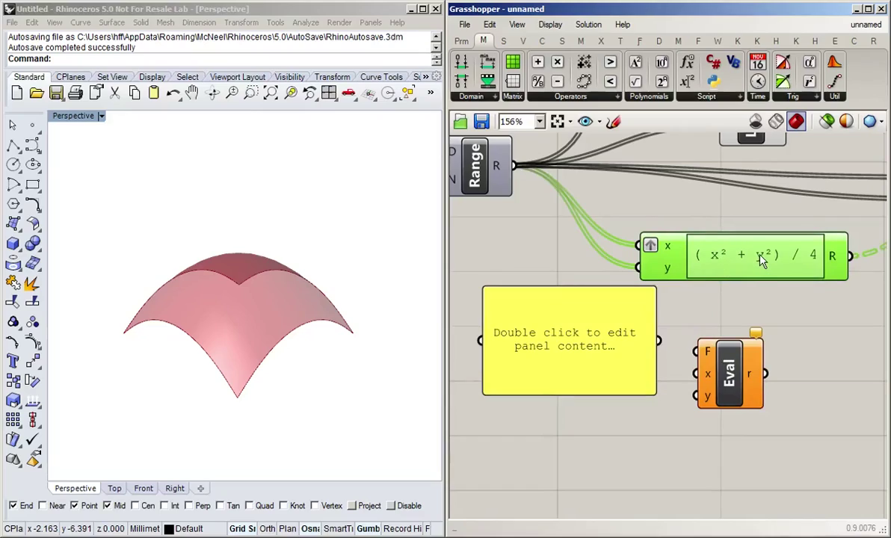
pyautogui.moveTo(762, 261); pyautogui.dragTo(411, 276)
pyautogui.hotkey('ctrl', 'c')
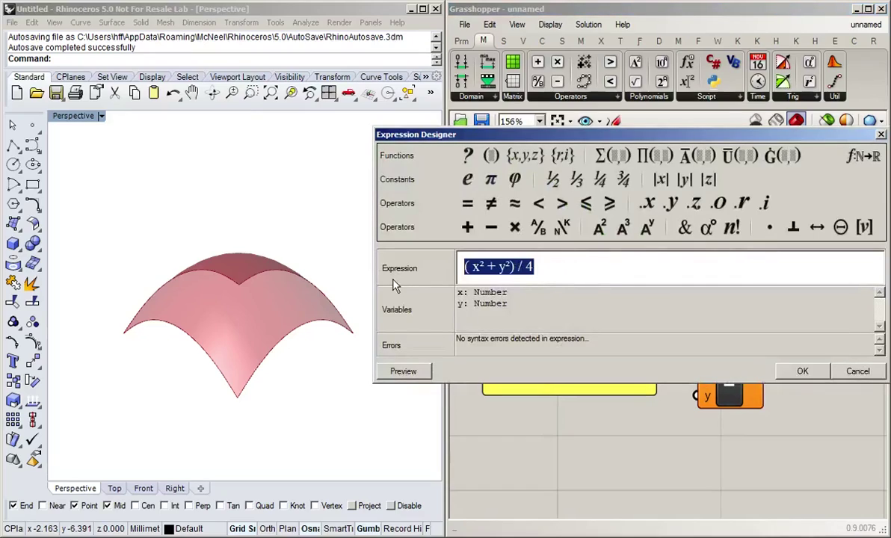
pyautogui.click(802, 374)
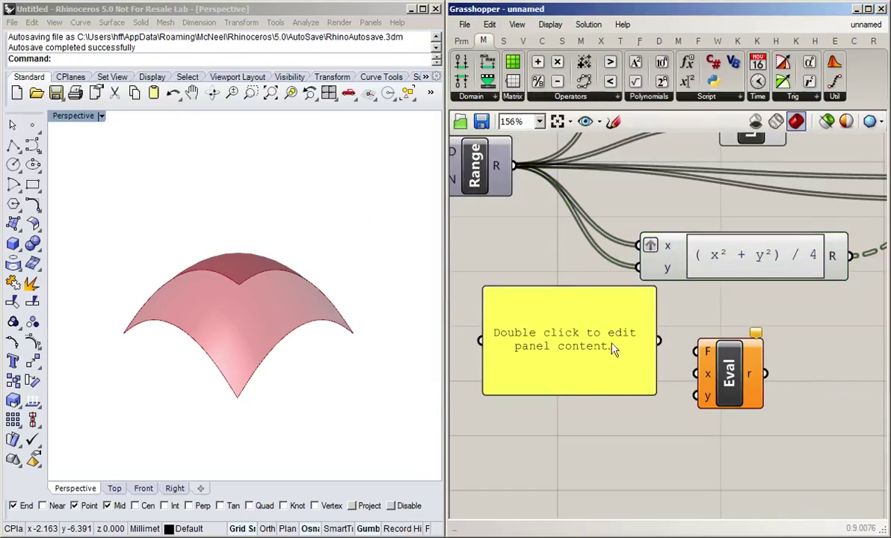
pyautogui.doubleClick(509, 330)
pyautogui.hotkey('ctrl', 'v')
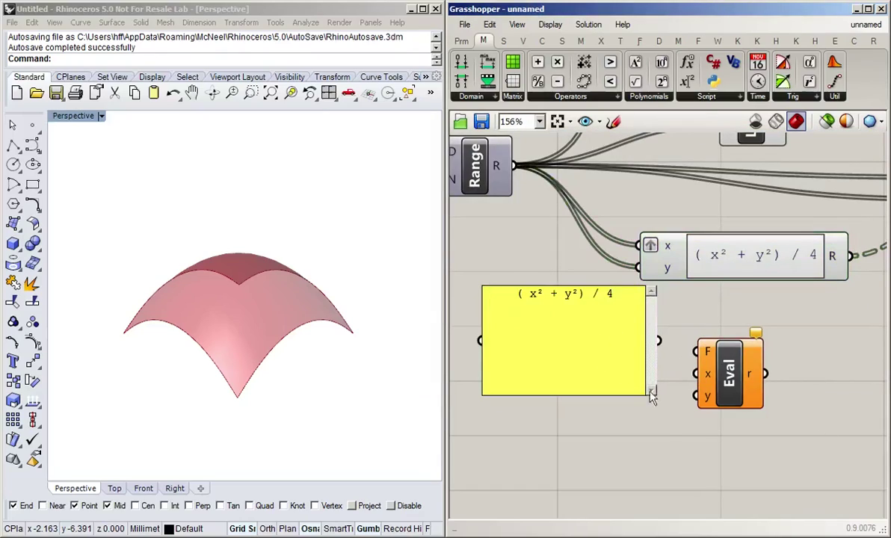
pyautogui.click(647, 416)
# Shrink the formula panel to a single line and connect it to Evaluate's F input
pyautogui.moveTo(655, 391); pyautogui.dragTo(628, 320)
pyautogui.click(563, 306)
pyautogui.moveTo(563, 305); pyautogui.dragTo(563, 352)
pyautogui.moveTo(637, 348); pyautogui.dragTo(697, 352)
pyautogui.moveTo(611, 356); pyautogui.dragTo(633, 362)
pyautogui.click(641, 326)
# Connect the Range output to Evaluate's x and y inputs, and graft the x input
pyautogui.moveTo(516, 167); pyautogui.dragTo(690, 395)
pyautogui.rightClick(709, 353)
pyautogui.rightClick(708, 374)
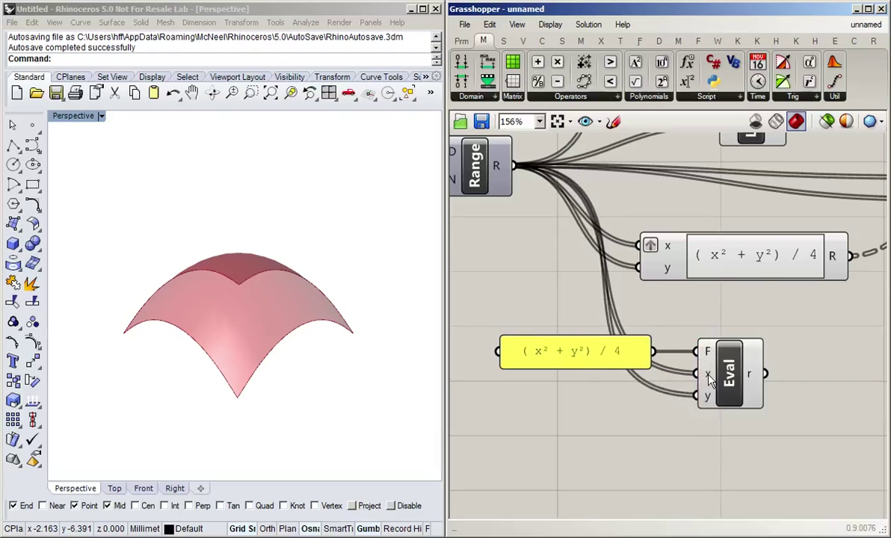
pyautogui.rightClick(708, 374)
pyautogui.click(718, 481)
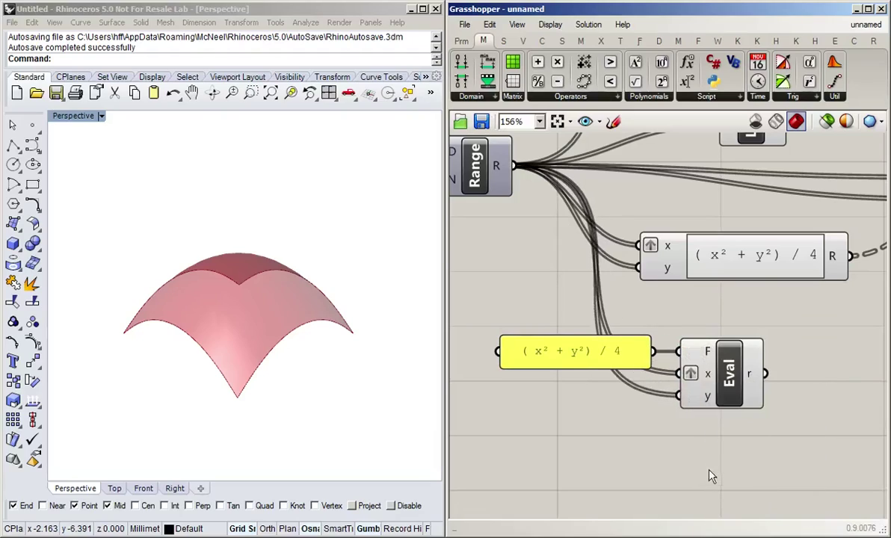
# Connect Evaluate's r output to Construct Point's Z input in place of the Expression result, and reposition the formula panel
pyautogui.scroll(-3, 708, 479)
pyautogui.moveTo(826, 388); pyautogui.dragTo(650, 449, button='right')
pyautogui.moveTo(605, 414); pyautogui.dragTo(716, 315)
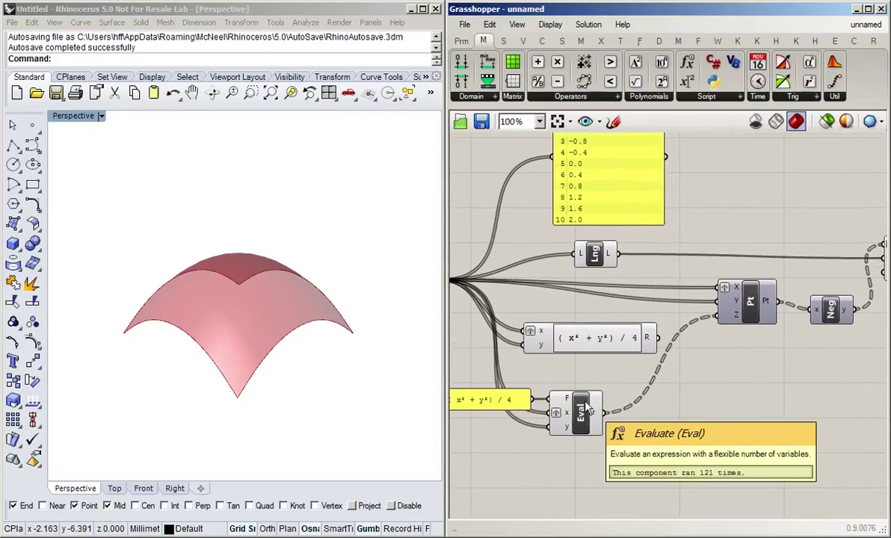
pyautogui.moveTo(582, 386); pyautogui.dragTo(693, 357, button='right')
pyautogui.moveTo(580, 374)
pyautogui.mouseDown()
pyautogui.moveTo(557, 378)
pyautogui.moveTo(580, 382)
pyautogui.mouseUp()
pyautogui.click(668, 415)
# Add a z input to the Evaluate component and change the panel formula to ( x² + y²) / z
pyautogui.scroll(5, 677, 407)
pyautogui.click(695, 400)
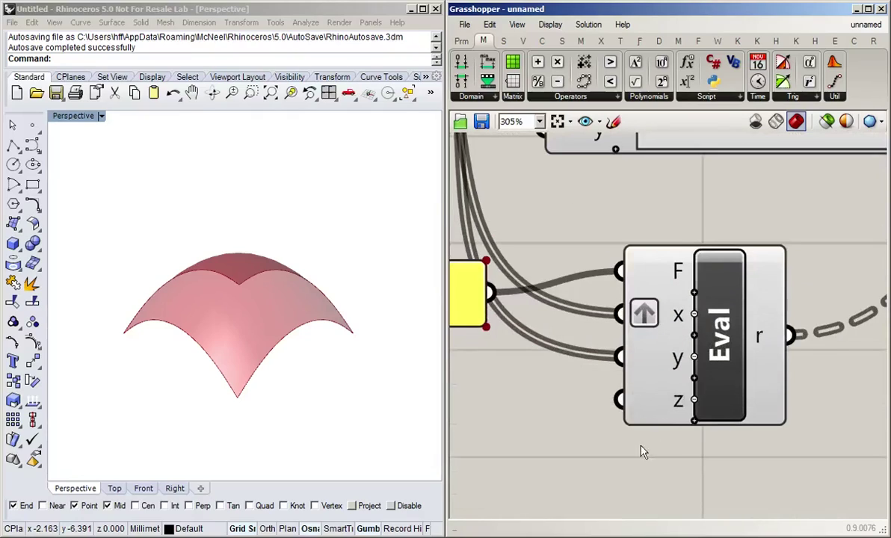
pyautogui.scroll(-2, 648, 449)
pyautogui.moveTo(561, 470); pyautogui.dragTo(700, 456, button='right')
pyautogui.doubleClick(645, 346)
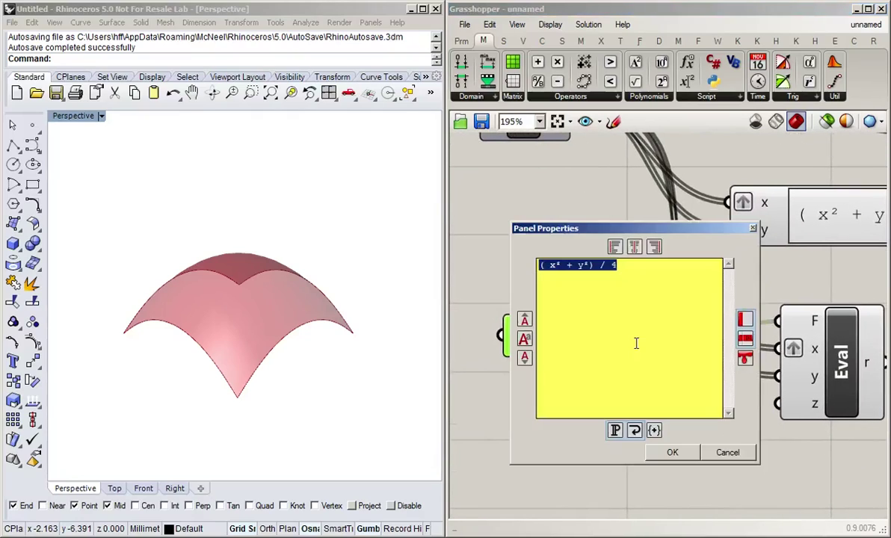
pyautogui.click(639, 290)
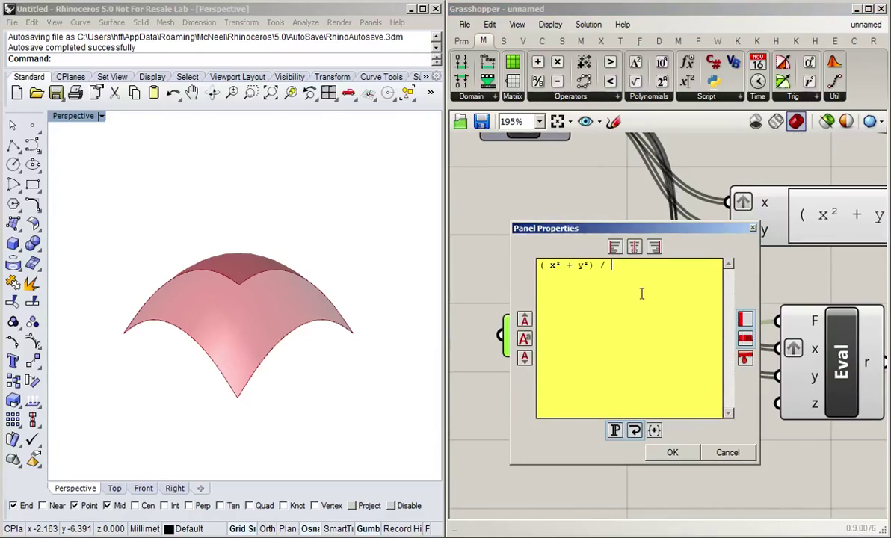
pyautogui.click(674, 453)
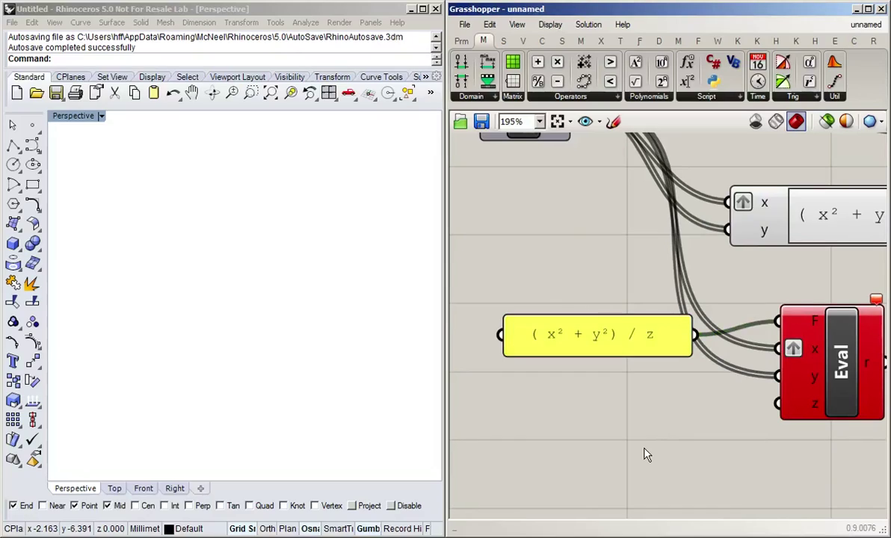
# Add a number slider with the value 2, connect it to Evaluate's z input, and place it below the formula panel
pyautogui.doubleClick(593, 439)
pyautogui.write('2')
pyautogui.press('Return')
pyautogui.moveTo(757, 432); pyautogui.dragTo(778, 403)
pyautogui.moveTo(574, 433); pyautogui.dragTo(493, 404)
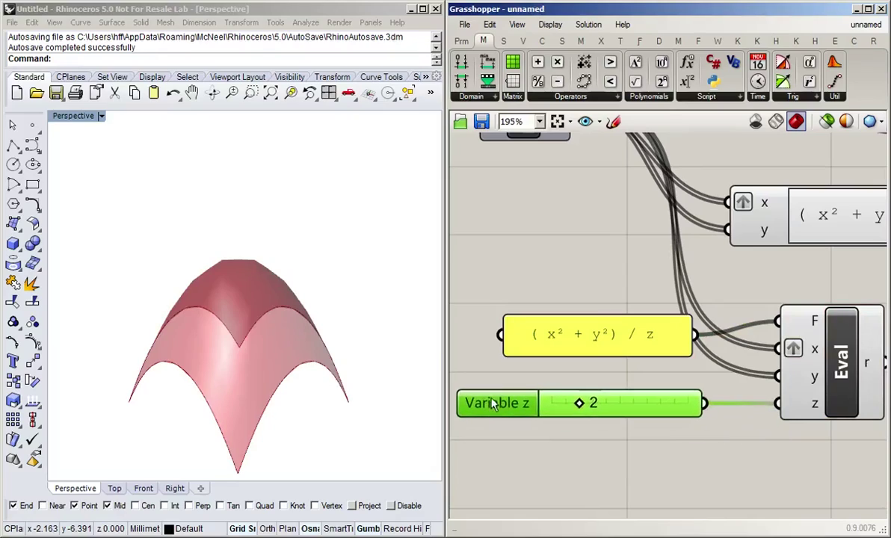
# Set the slider feeding Evaluate's z input to 3
pyautogui.moveTo(579, 403)
pyautogui.mouseDown()
pyautogui.moveTo(622, 404)
pyautogui.moveTo(603, 415)
pyautogui.moveTo(619, 417)
pyautogui.moveTo(593, 414)
pyautogui.mouseUp()
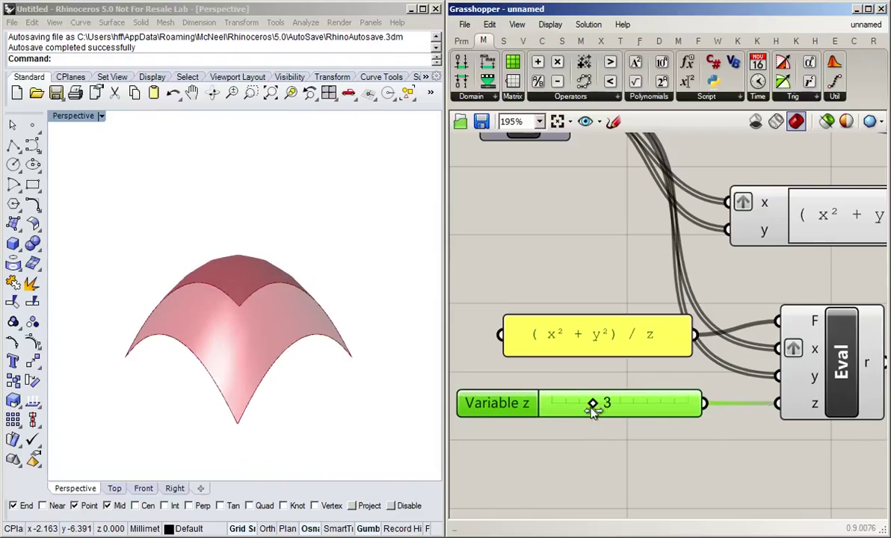
pyautogui.click(619, 441)
pyautogui.moveTo(733, 471); pyautogui.dragTo(682, 465, button='right')
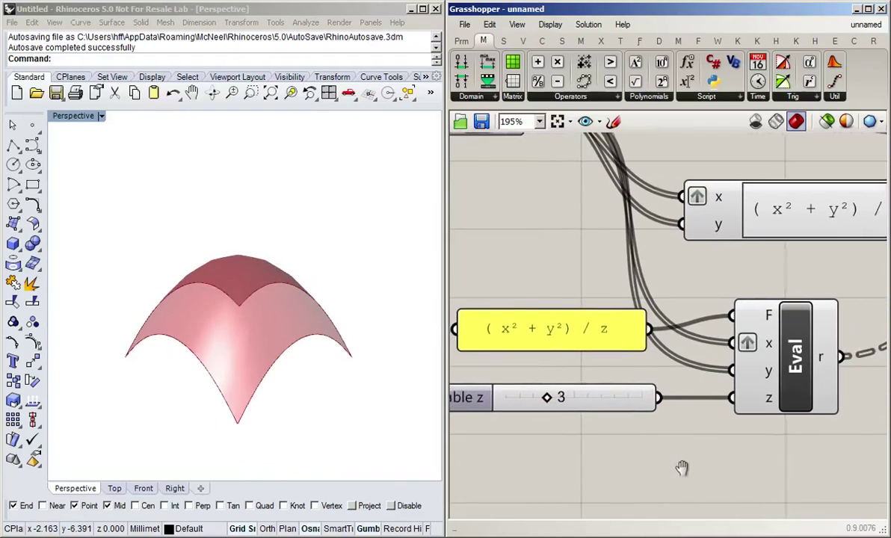
pyautogui.click(774, 403)
pyautogui.scroll(3, 775, 403)
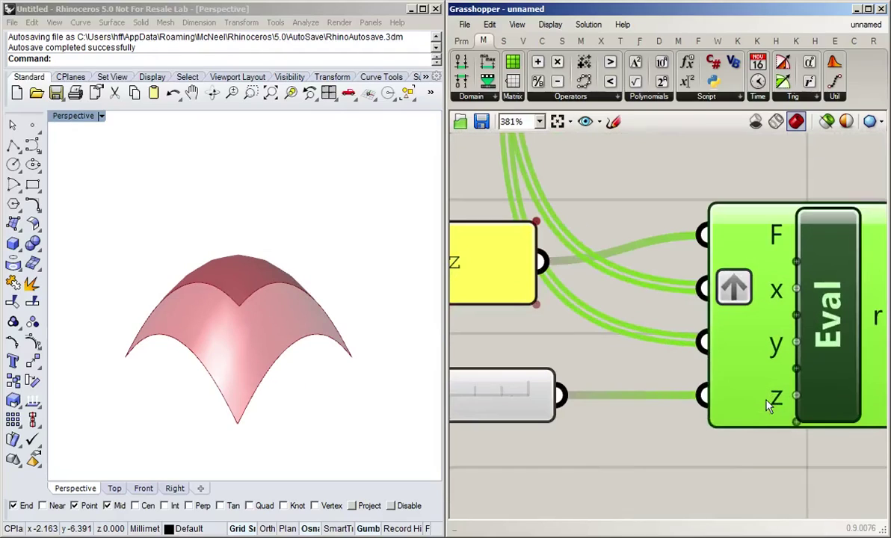
pyautogui.scroll(-3, 775, 404)
pyautogui.click(669, 368)
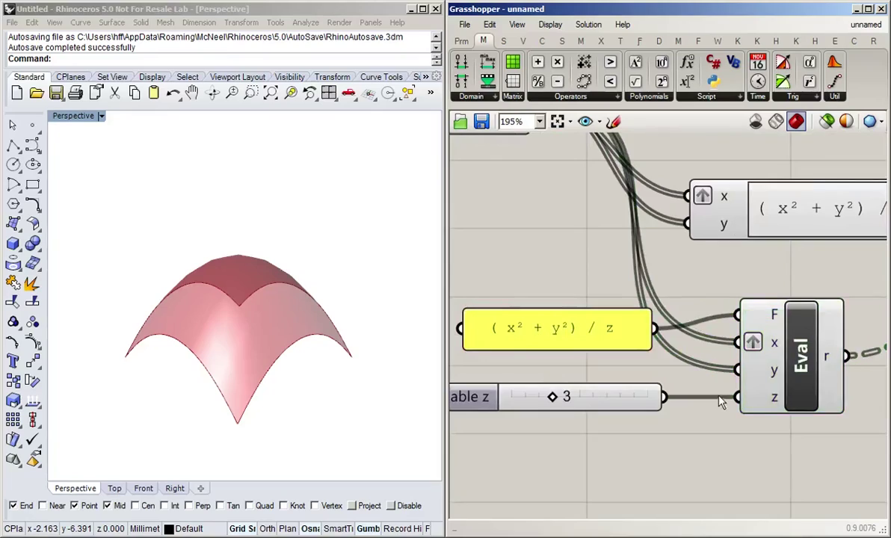
pyautogui.scroll(-2, 716, 371)
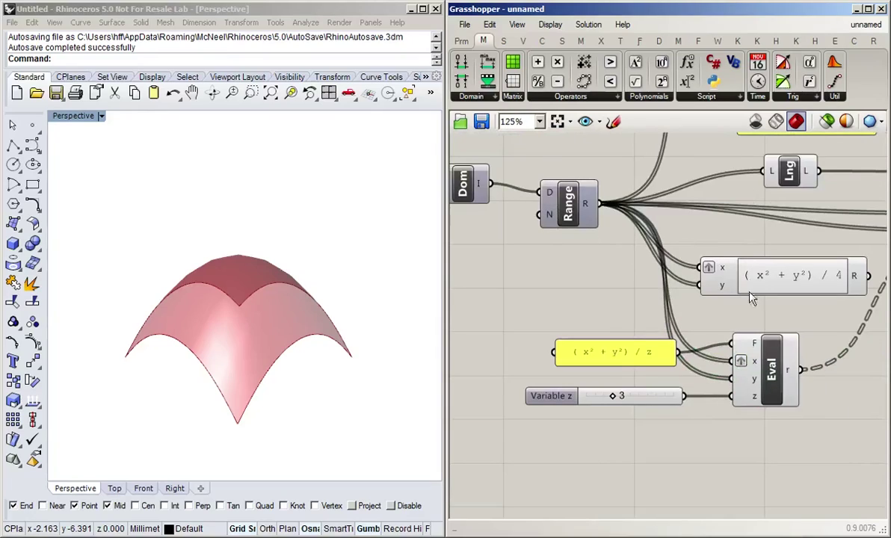
# Rename the Evaluate component's z input to scale
pyautogui.scroll(3, 750, 410)
pyautogui.rightClick(749, 390)
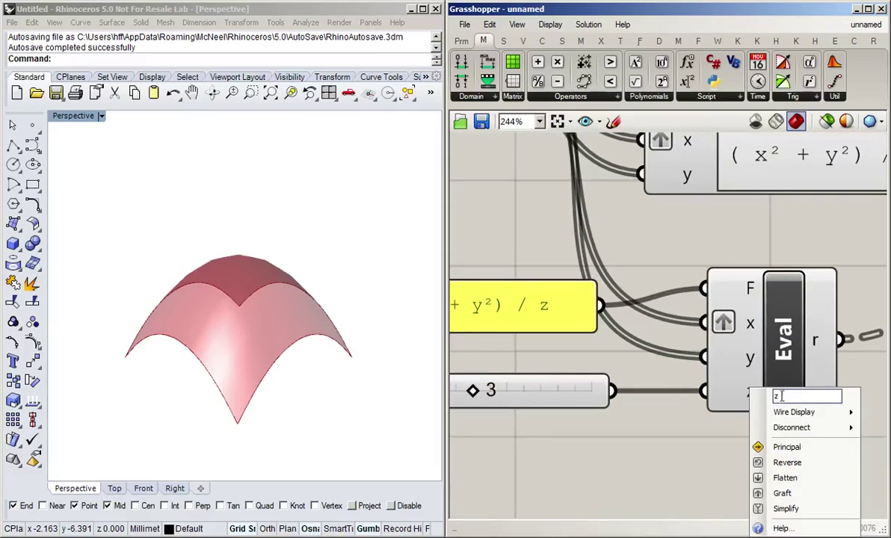
pyautogui.write('scale')
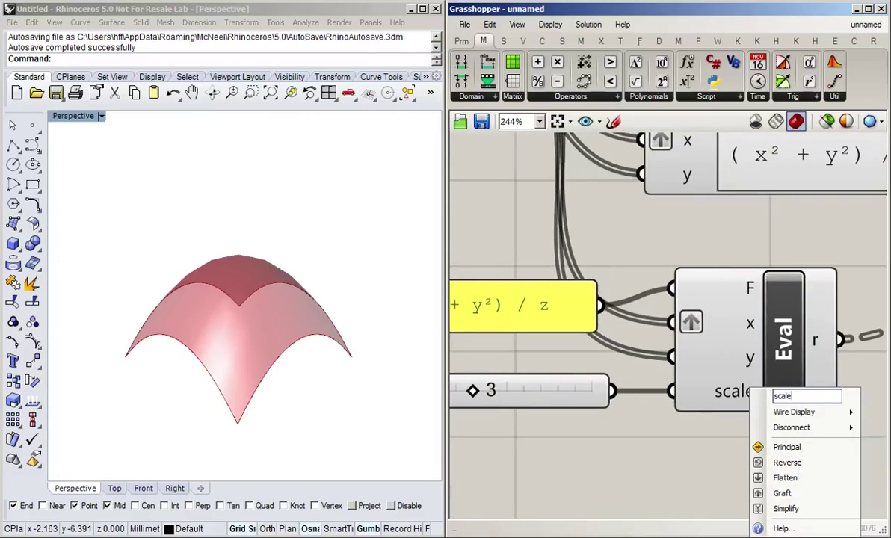
pyautogui.click(693, 461)
pyautogui.moveTo(645, 462); pyautogui.dragTo(694, 451, button='right')
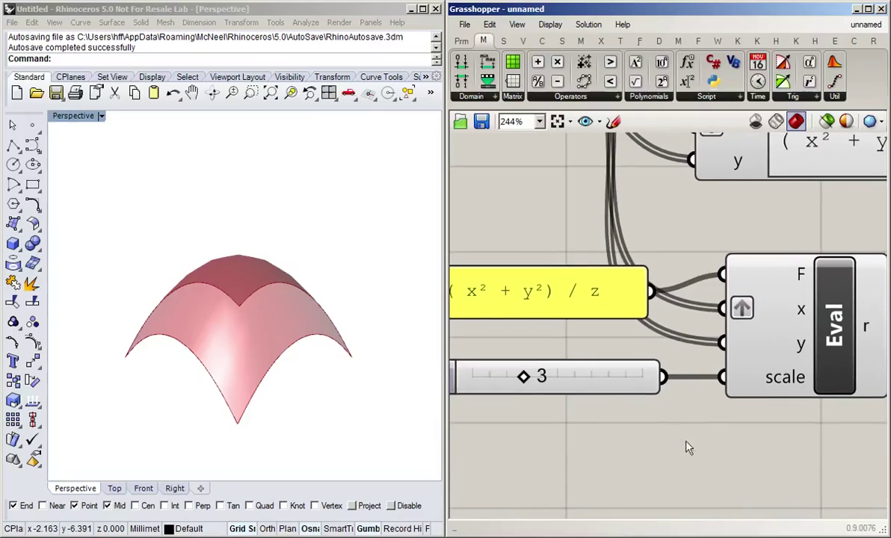
# Set the slider feeding Evaluate's scale input to 4 and change the panel formula to ( x² + y²) / scale
pyautogui.moveTo(524, 378)
pyautogui.mouseDown()
pyautogui.moveTo(559, 378)
pyautogui.moveTo(515, 375)
pyautogui.moveTo(533, 377)
pyautogui.mouseUp()
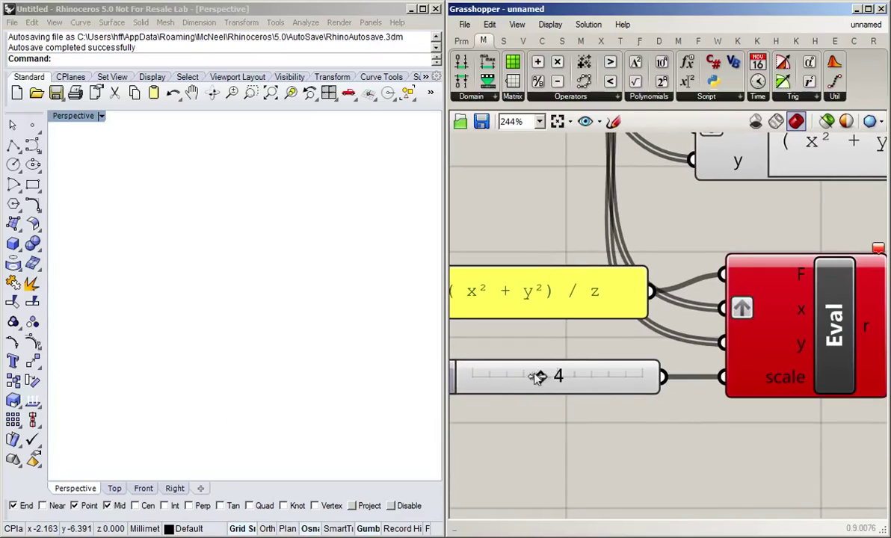
pyautogui.doubleClick(532, 292)
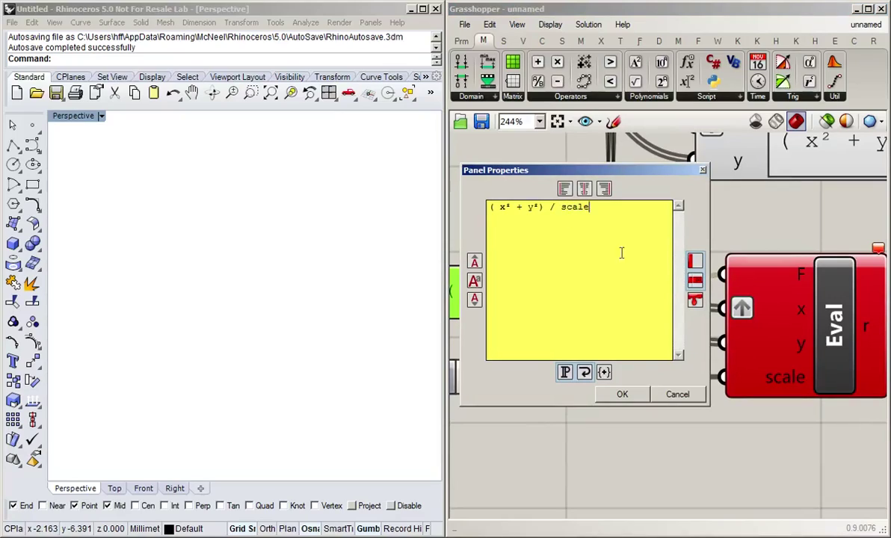
pyautogui.click(639, 400)
# Test the surface with the scale slider at 2, and return the slider to 4
pyautogui.moveTo(548, 380); pyautogui.dragTo(509, 379)
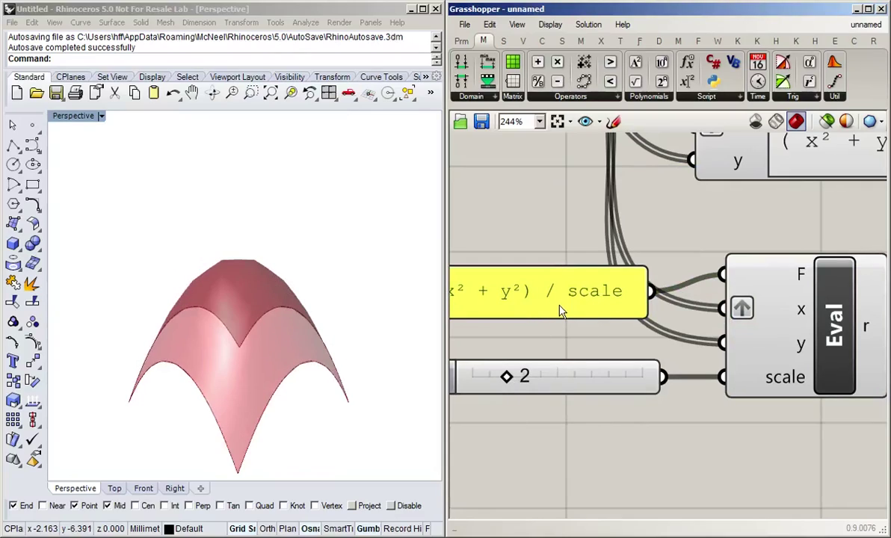
pyautogui.scroll(-3, 513, 223)
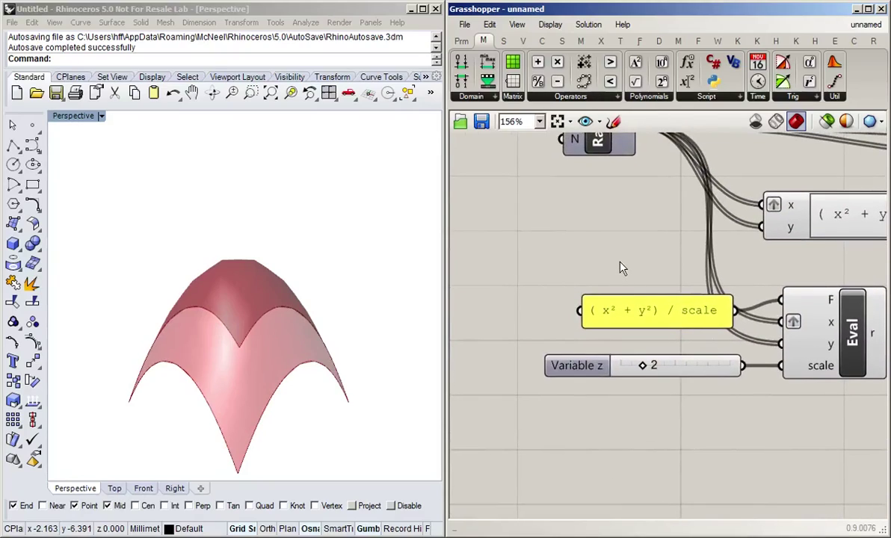
pyautogui.moveTo(642, 365); pyautogui.dragTo(663, 372)
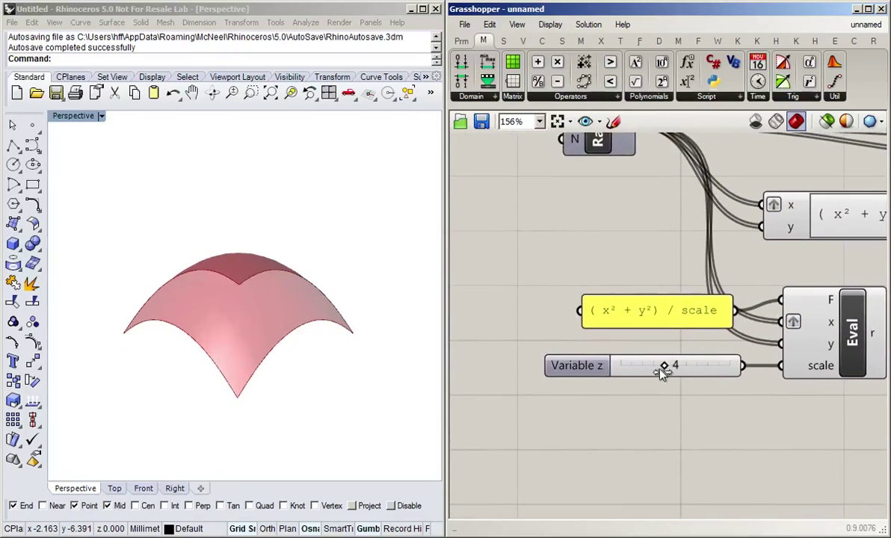
# Move the formula panel up and to the left, and place a copy of it between the original and the slider
pyautogui.moveTo(641, 311); pyautogui.dragTo(608, 291)
pyautogui.click(662, 419)
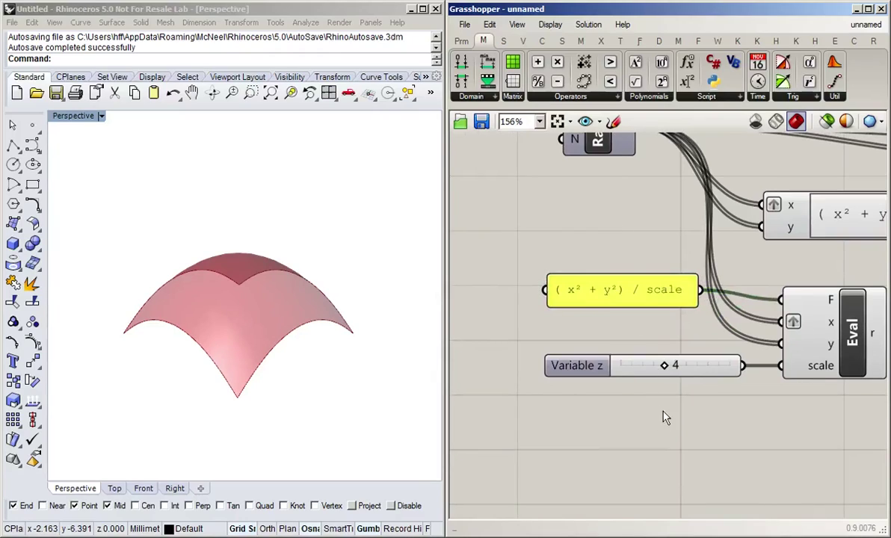
pyautogui.scroll(-1, 643, 416)
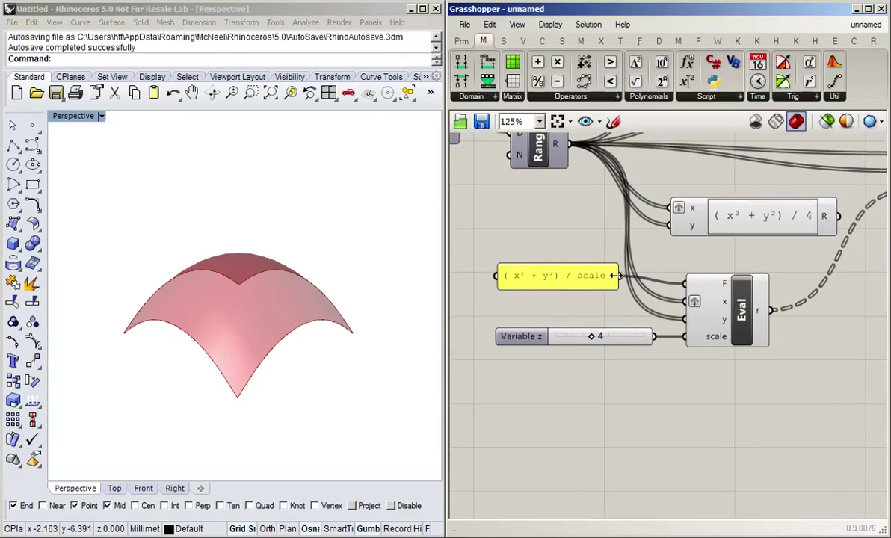
pyautogui.moveTo(598, 281); pyautogui.dragTo(583, 260)
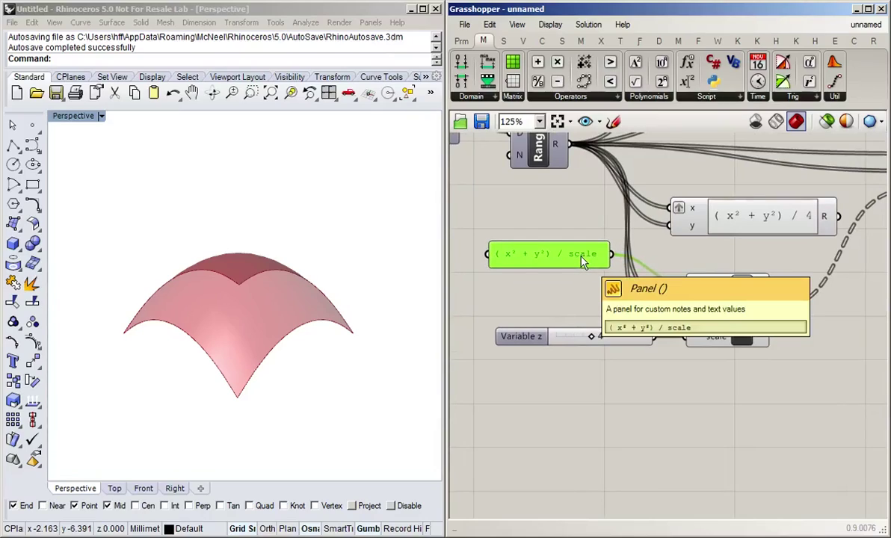
pyautogui.keyDown('alt'); pyautogui.moveTo(583, 261); pyautogui.dragTo(578, 310); pyautogui.keyUp('alt')
pyautogui.click(566, 310)
pyautogui.click(622, 317)
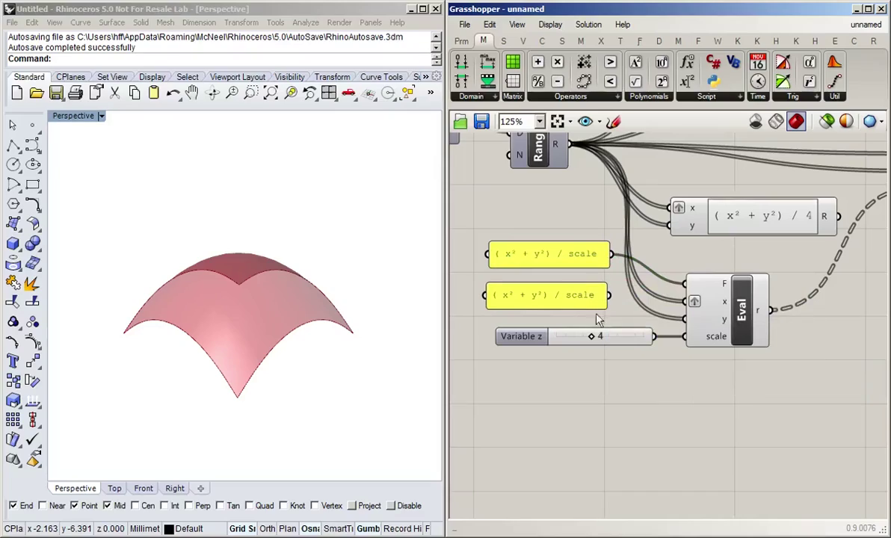
# Change the upper panel's formula to ( cos(x) + cos(y) ) and connect it to Evaluate's F input in place of the other panel
pyautogui.doubleClick(548, 258)
pyautogui.moveTo(572, 223); pyautogui.dragTo(423, 187)
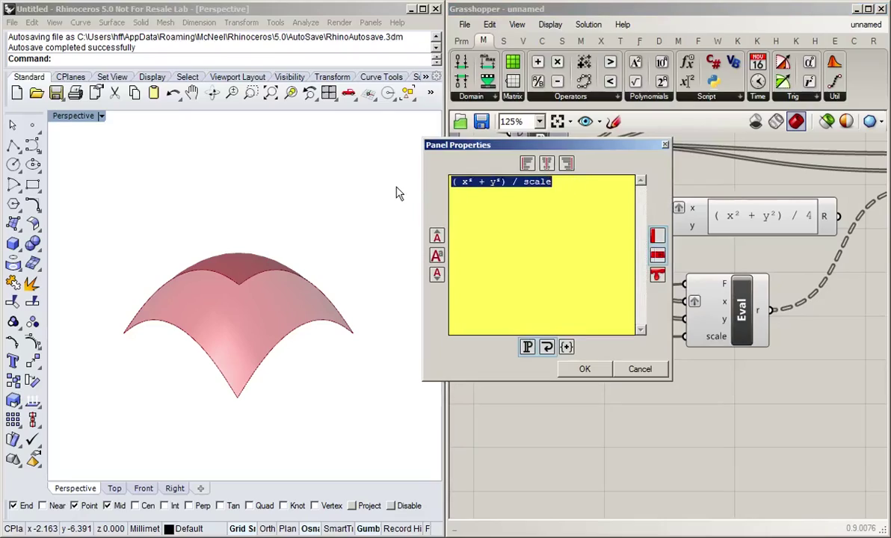
pyautogui.press('BackSpace')
pyautogui.write('(')
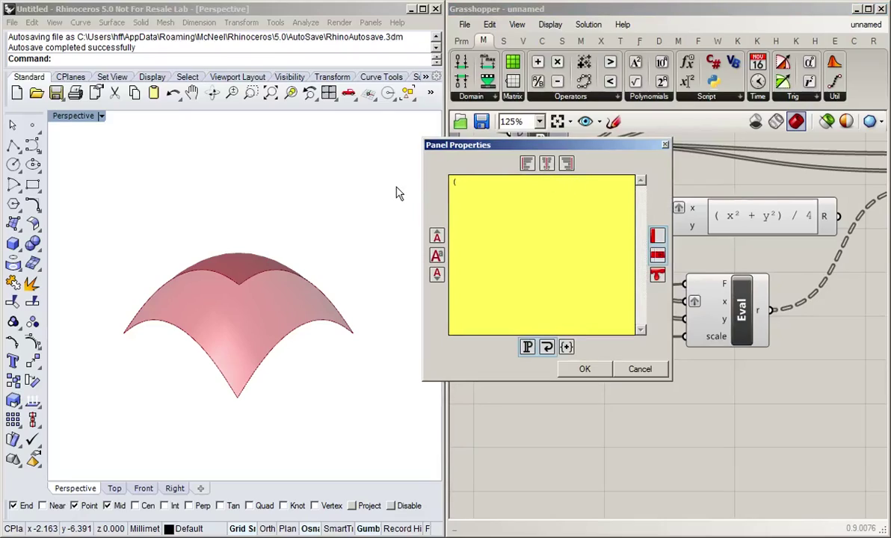
pyautogui.write(' cos(x) + cos(y)')
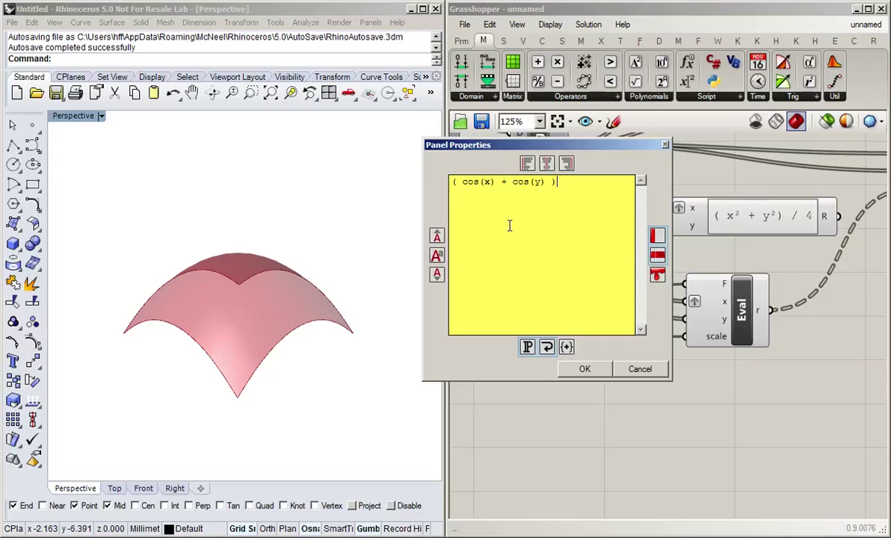
pyautogui.click(590, 369)
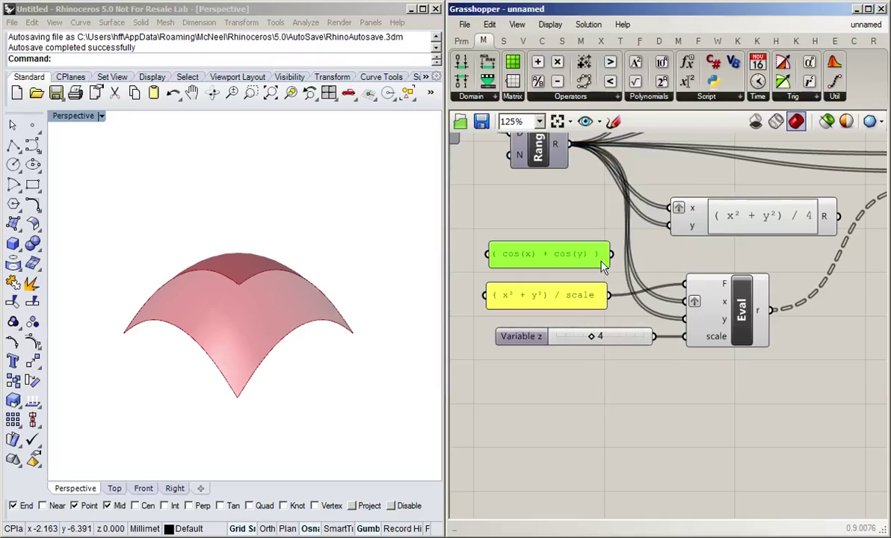
pyautogui.moveTo(609, 255); pyautogui.dragTo(647, 271)
pyautogui.click(587, 225)
# Set the Domain end slider to 6
pyautogui.moveTo(587, 226); pyautogui.dragTo(587, 272, button='right')
pyautogui.scroll(-3, 597, 248)
pyautogui.scroll(-2, 583, 273)
pyautogui.scroll(5, 570, 253)
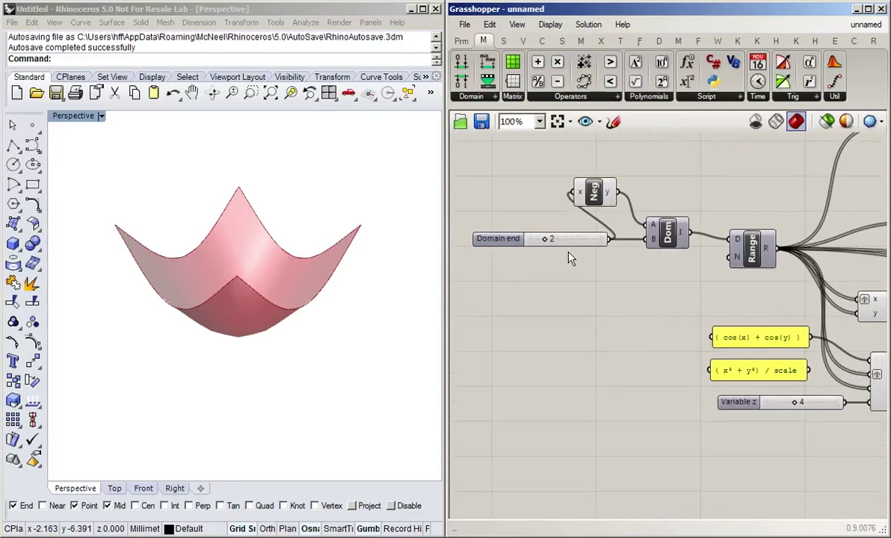
pyautogui.moveTo(545, 240); pyautogui.dragTo(569, 241)
# Add a number slider with the value 20 and connect it to Range's N input
pyautogui.doubleClick(629, 287)
pyautogui.write('20')
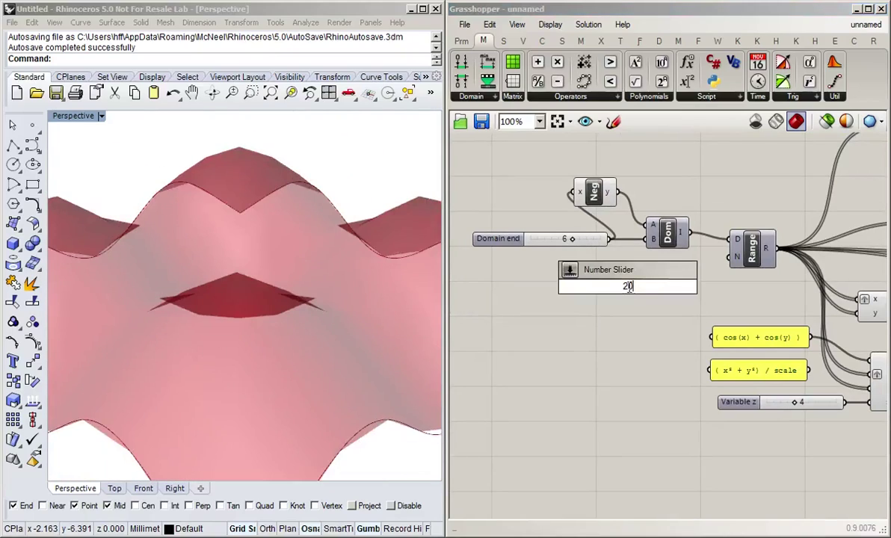
pyautogui.press('Return')
pyautogui.moveTo(686, 286); pyautogui.dragTo(734, 258)
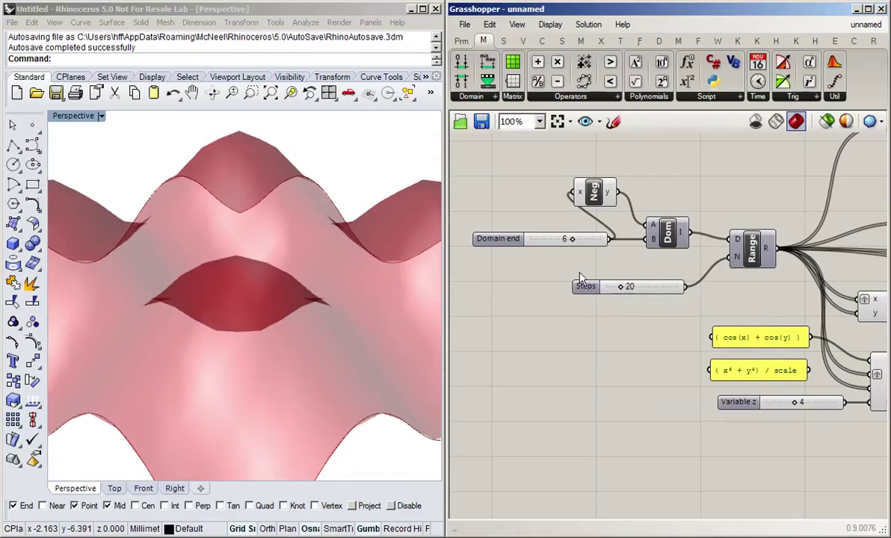
pyautogui.scroll(-3, 355, 225)
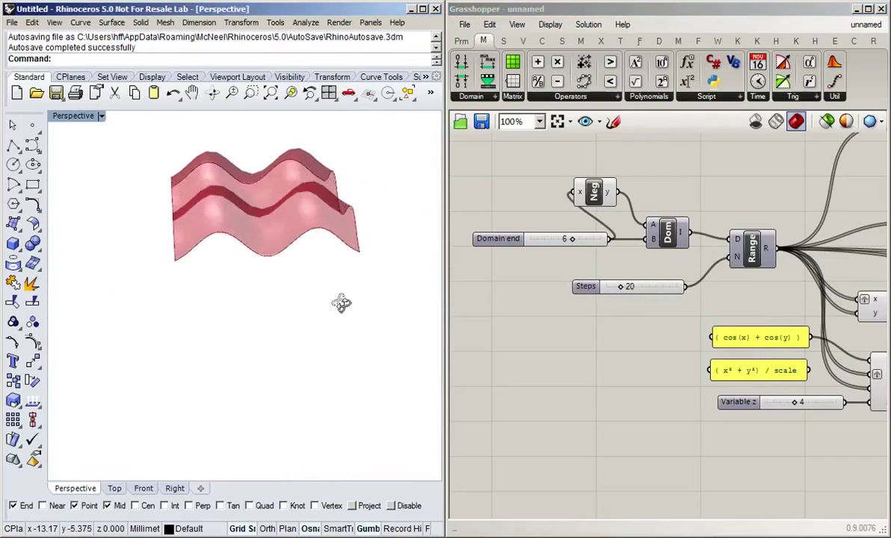
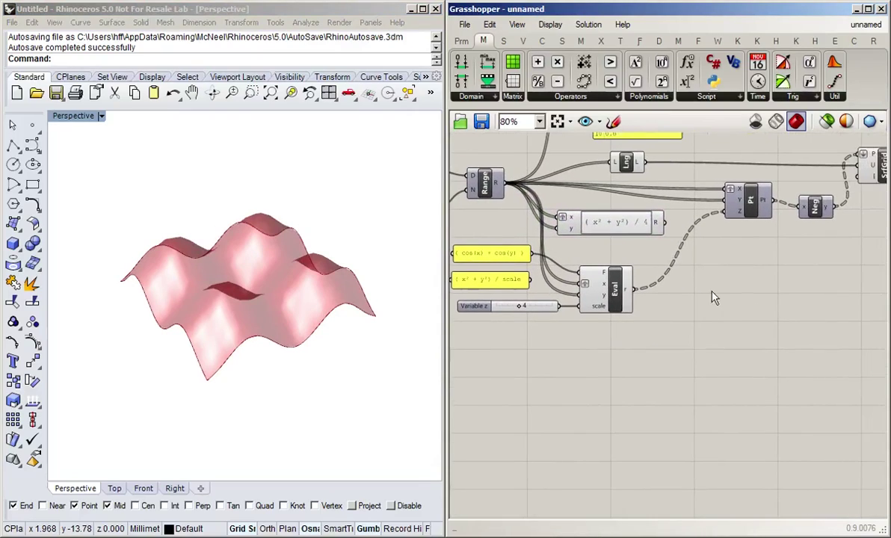
# Duplicate the Evaluate component below the original and feed the copy's F input from the ( x² + y²) / scale panel, repositioned beside it
pyautogui.click(616, 300)
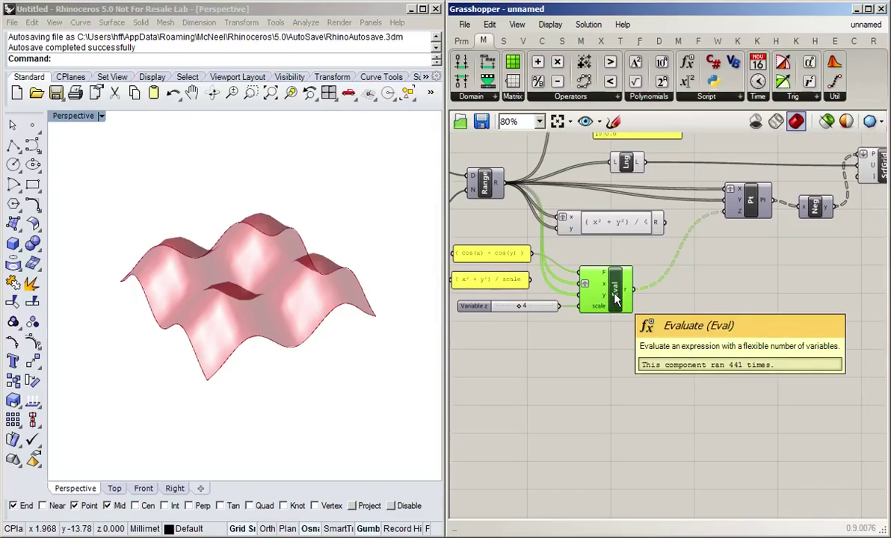
pyautogui.keyDown('alt'); pyautogui.moveTo(617, 300); pyautogui.dragTo(607, 373); pyautogui.keyUp('alt')
pyautogui.click(475, 307)
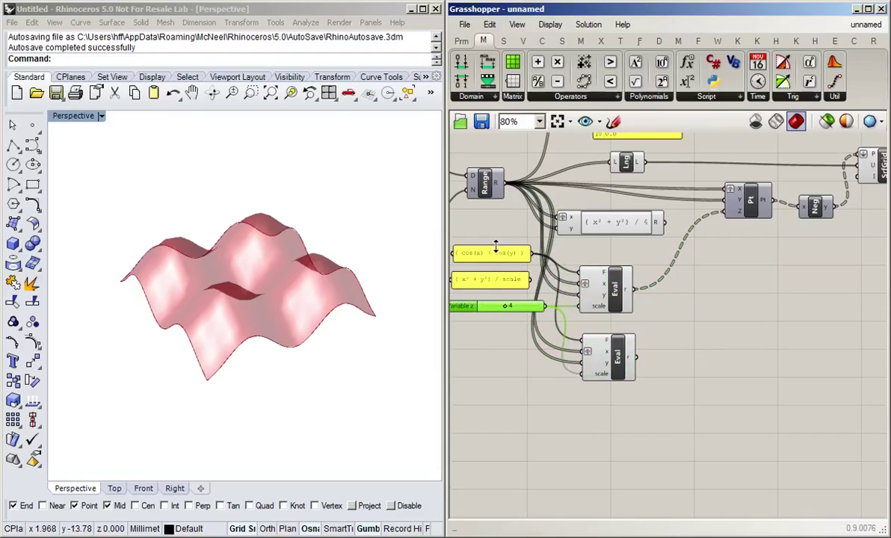
pyautogui.moveTo(496, 276); pyautogui.dragTo(518, 372)
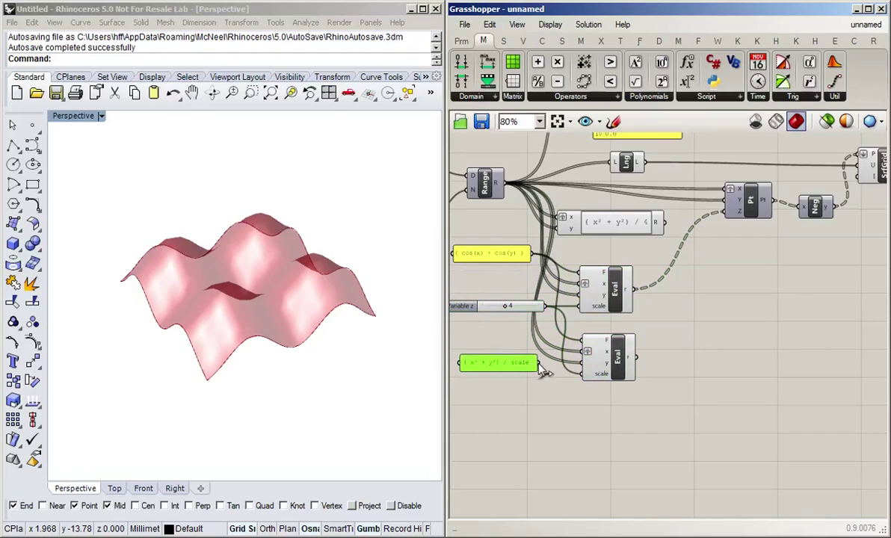
pyautogui.moveTo(461, 307); pyautogui.dragTo(459, 319)
pyautogui.click(632, 319)
# Add an Addition component, connect both Evaluate r outputs to A and B, and wire its result to Construct Point's Z input
pyautogui.moveTo(646, 314); pyautogui.dragTo(623, 330, button='right')
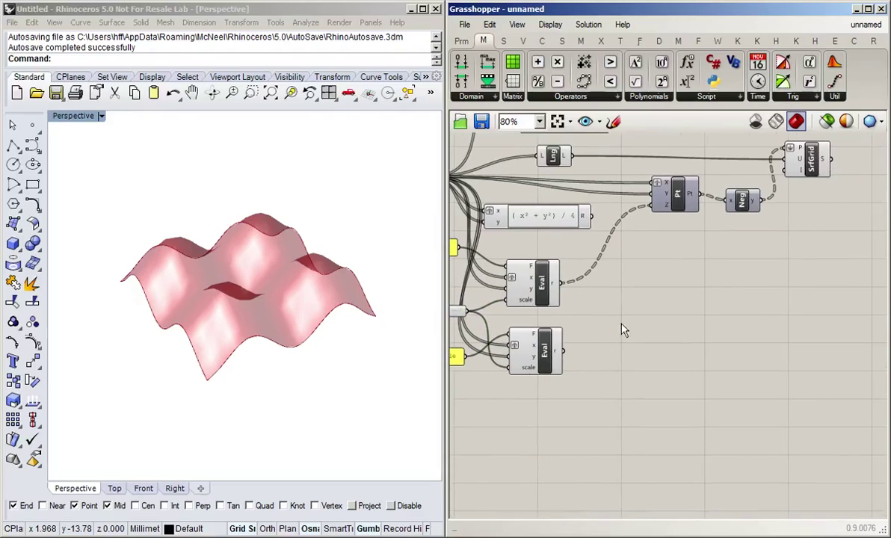
pyautogui.doubleClick(628, 318)
pyautogui.write('add')
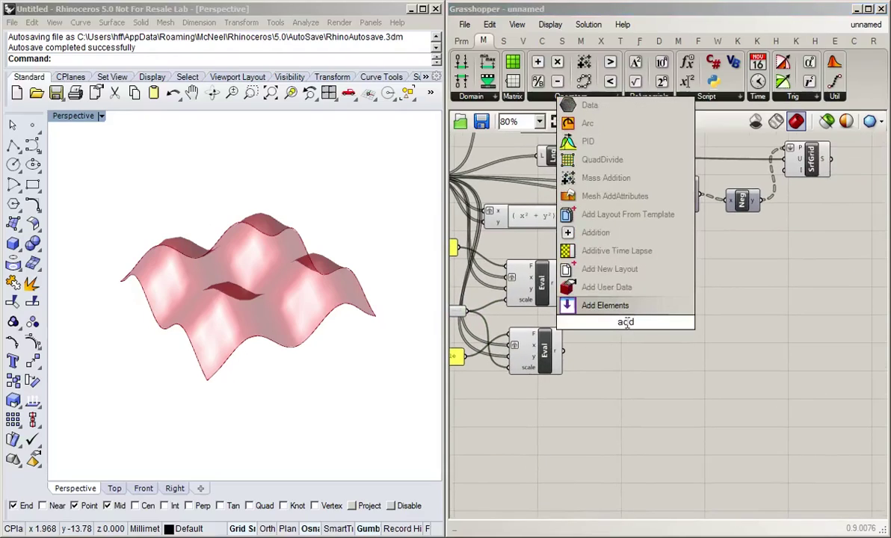
pyautogui.click(596, 232)
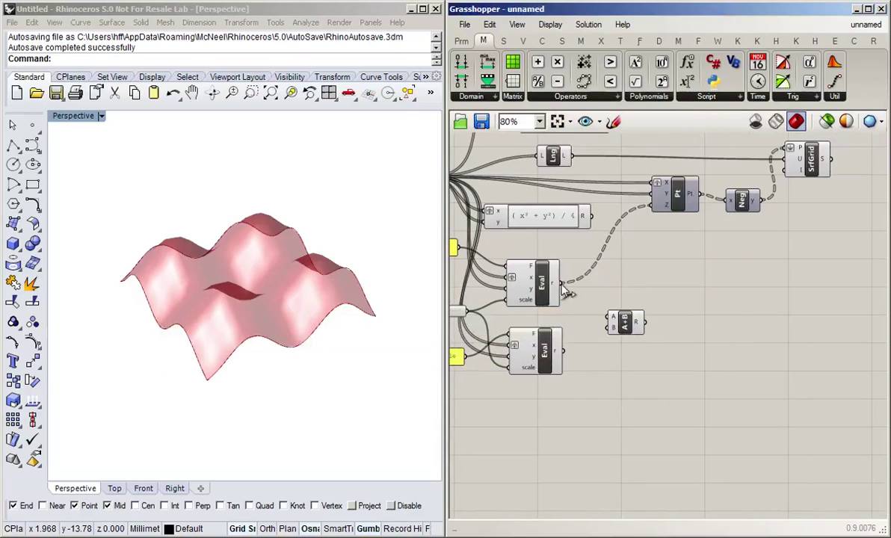
pyautogui.moveTo(563, 284); pyautogui.dragTo(609, 318)
pyautogui.moveTo(563, 351); pyautogui.dragTo(654, 205)
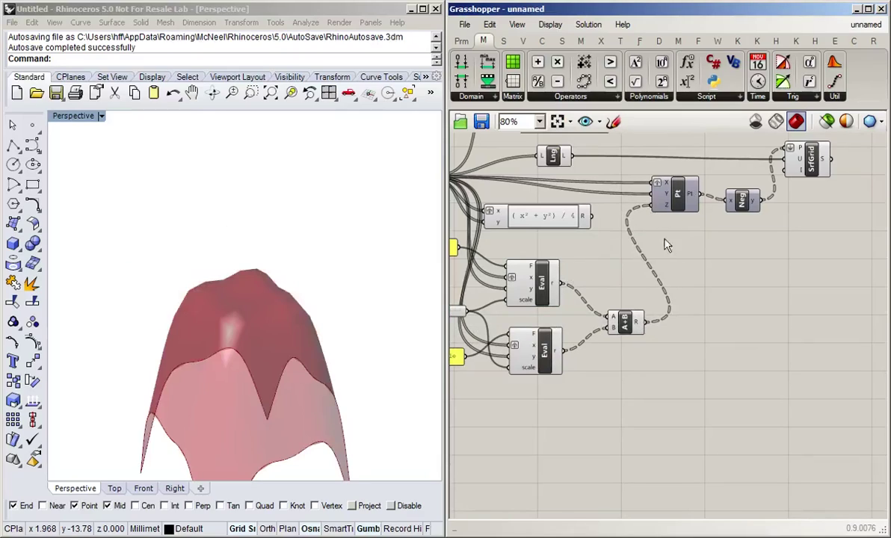
# Set the slider feeding both Evaluate components' scale inputs to 10
pyautogui.moveTo(273, 319); pyautogui.dragTo(204, 336, button='right')
pyautogui.moveTo(561, 435); pyautogui.dragTo(695, 411, button='right')
pyautogui.moveTo(561, 291); pyautogui.dragTo(590, 290)
pyautogui.scroll(-1, 591, 291)
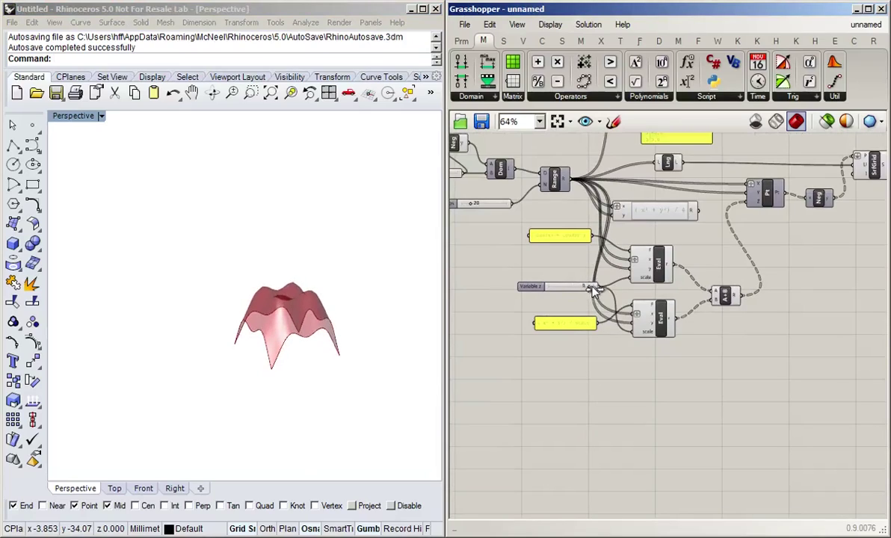
pyautogui.click(312, 372)
pyautogui.moveTo(312, 372)
pyautogui.mouseDown(button='right')
pyautogui.moveTo(390, 379)
pyautogui.moveTo(274, 361)
pyautogui.moveTo(305, 338)
pyautogui.moveTo(299, 408)
pyautogui.moveTo(338, 393)
pyautogui.moveTo(322, 368)
pyautogui.mouseUp(button='right')
# Bake the SrfGrid component's surface into the Rhino document
pyautogui.moveTo(793, 355); pyautogui.dragTo(523, 456, button='right')
pyautogui.click(590, 270)
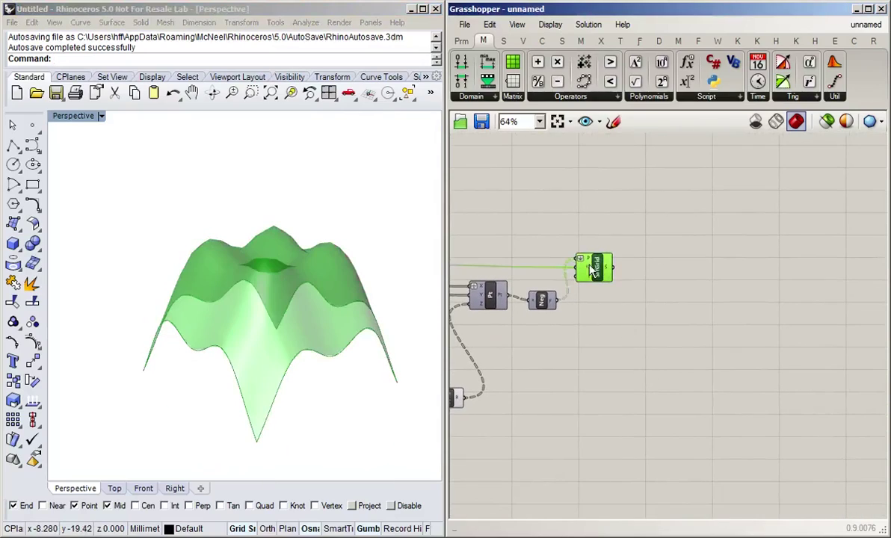
pyautogui.middleClick(589, 270)
pyautogui.click(622, 304)
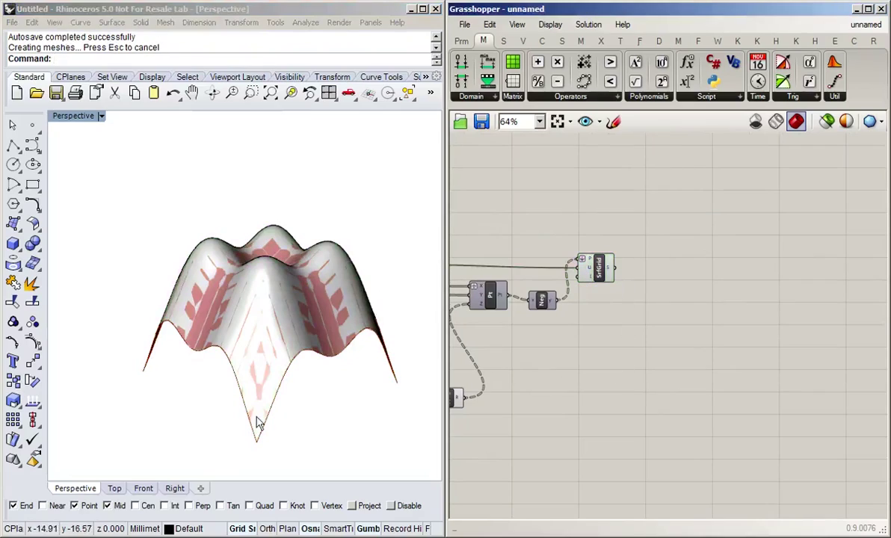
# Select the baked surface in Rhino's Perspective viewport and move it clear of the Grasshopper preview surface
pyautogui.moveTo(259, 422); pyautogui.dragTo(326, 372, button='right')
pyautogui.click(325, 372)
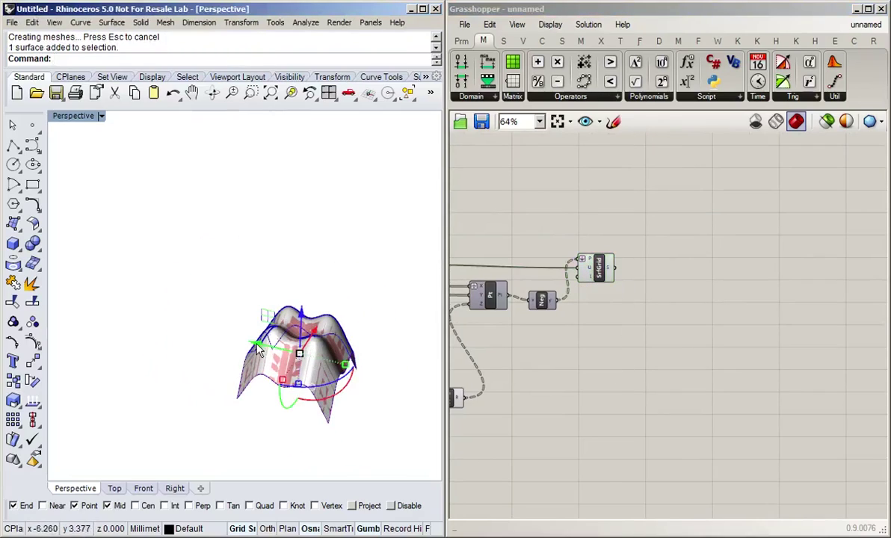
pyautogui.click(179, 325)
pyautogui.click(301, 353)
pyautogui.moveTo(298, 388); pyautogui.dragTo(168, 357)
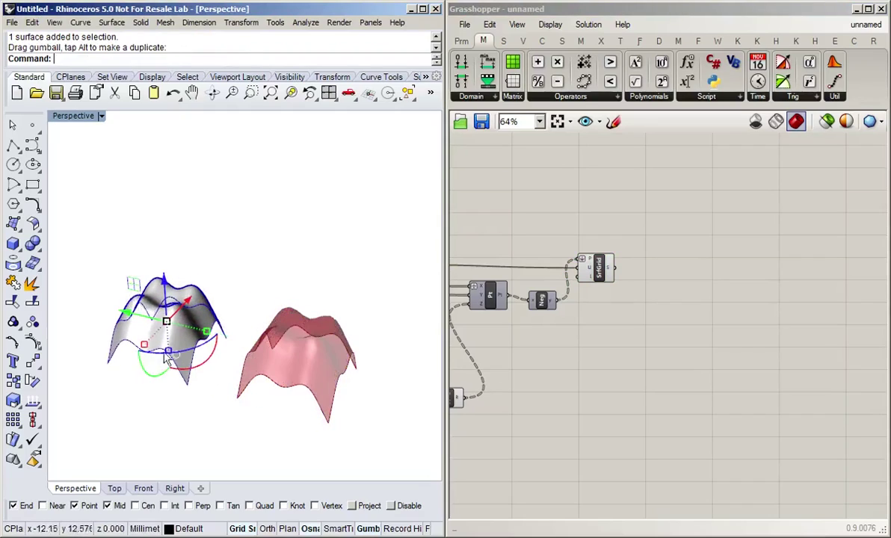
# Examine the baked surface's shape and review the formula panels, Evaluate components and Addition chain feeding Construct Point
pyautogui.rightClick(167, 422)
pyautogui.moveTo(167, 422); pyautogui.dragTo(247, 423, button='right')
pyautogui.scroll(3, 199, 407)
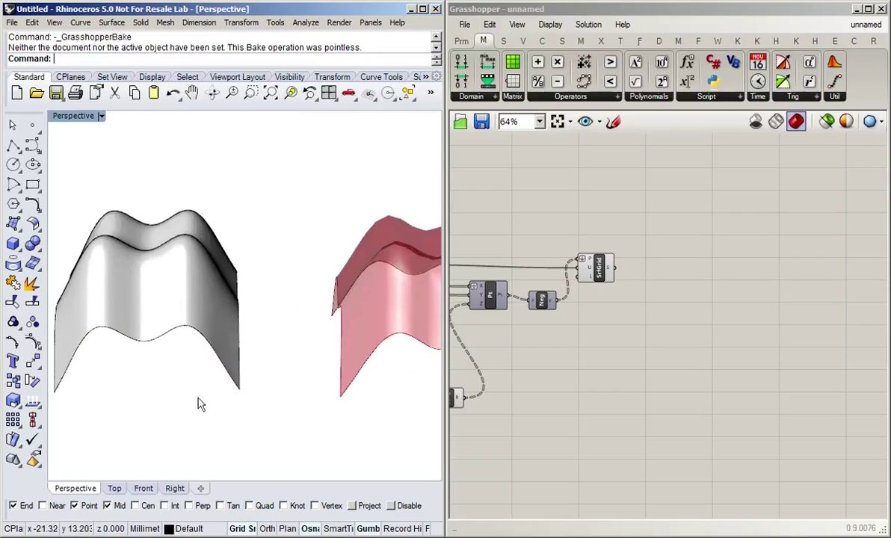
pyautogui.moveTo(199, 406); pyautogui.dragTo(208, 447, button='right')
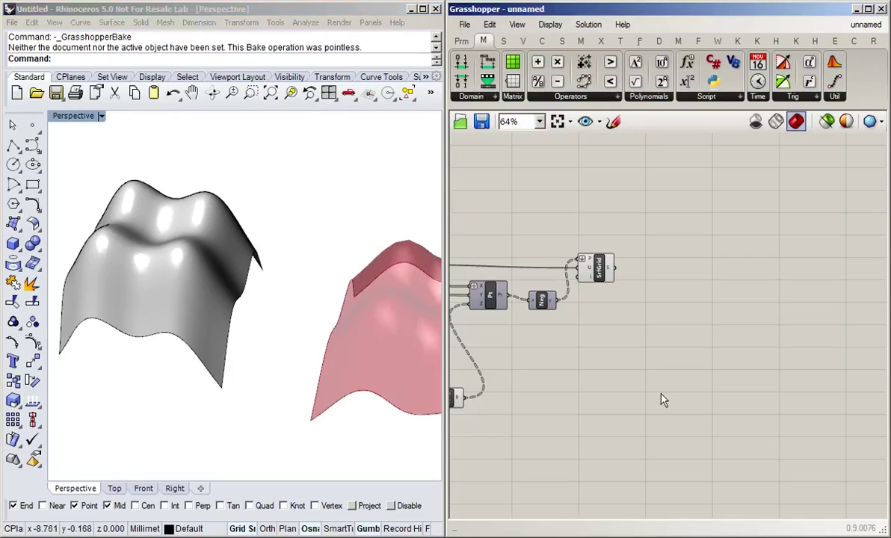
pyautogui.moveTo(574, 388); pyautogui.dragTo(799, 423, button='right')
pyautogui.scroll(1, 748, 374)
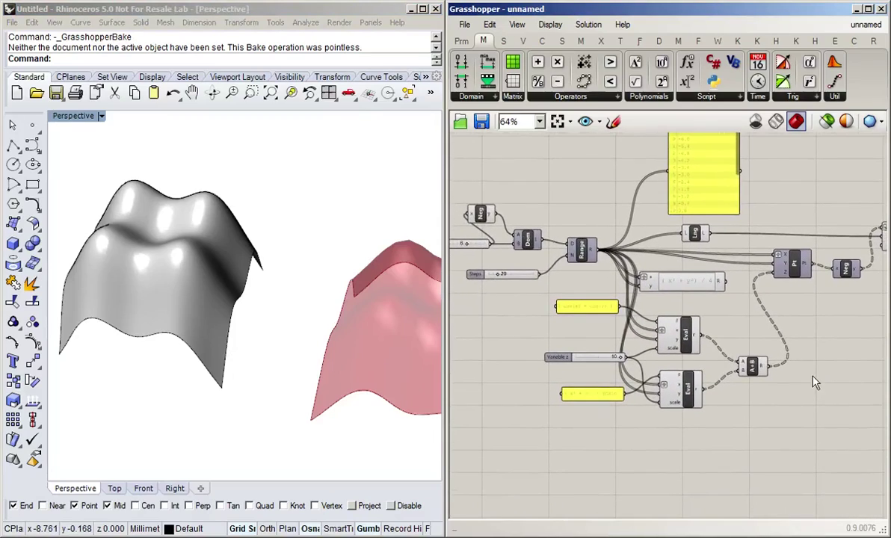
pyautogui.scroll(2, 677, 283)
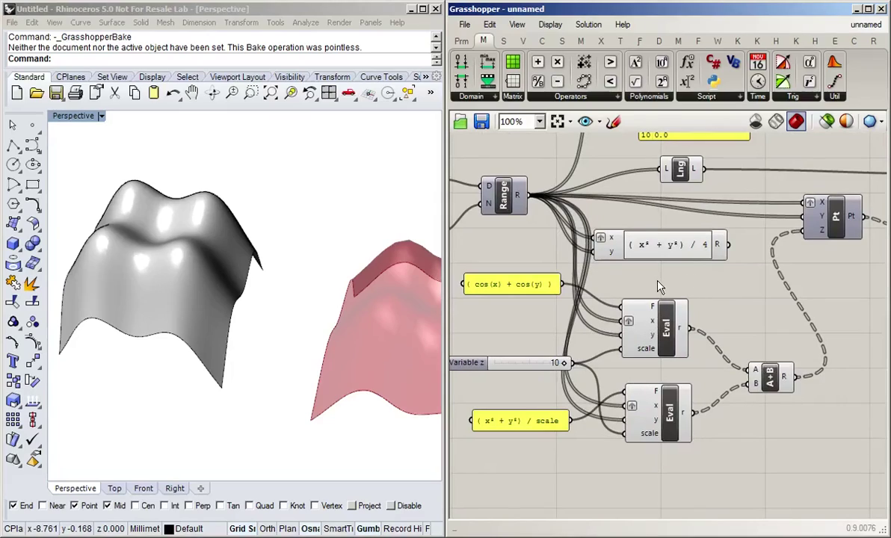
pyautogui.scroll(-1, 659, 287)
pyautogui.moveTo(661, 267); pyautogui.dragTo(662, 318, button='right')
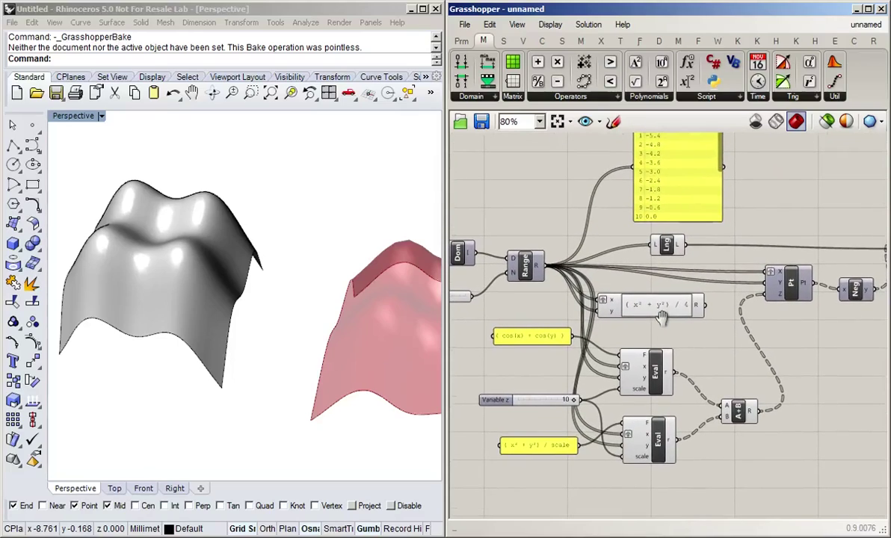